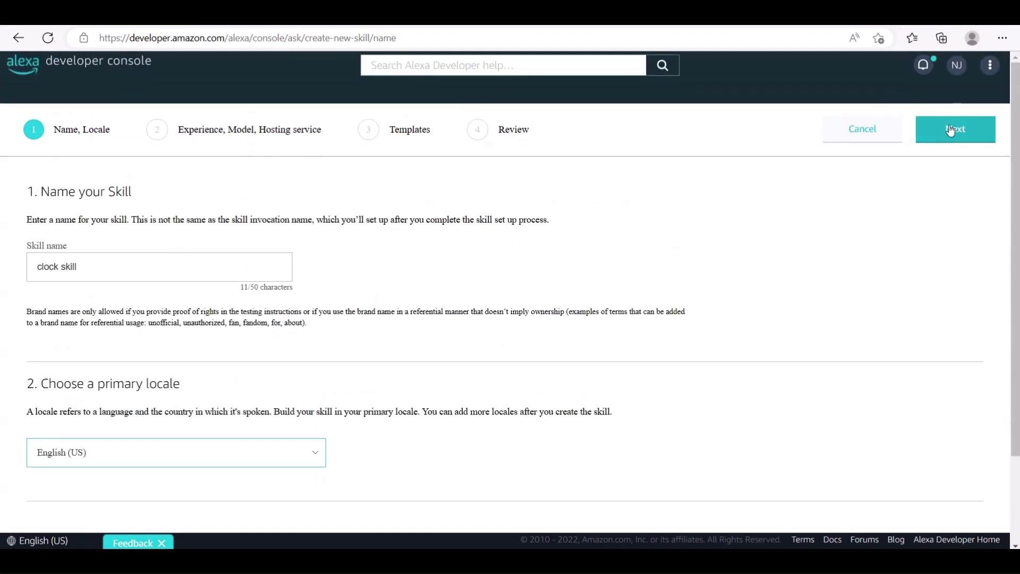
Step: Accept the skill name and locale, and choose the Other experience type with the Custom model and Alexa-hosted (Python) hosting
{"action": "left_click", "coordinate": [961, 134]}
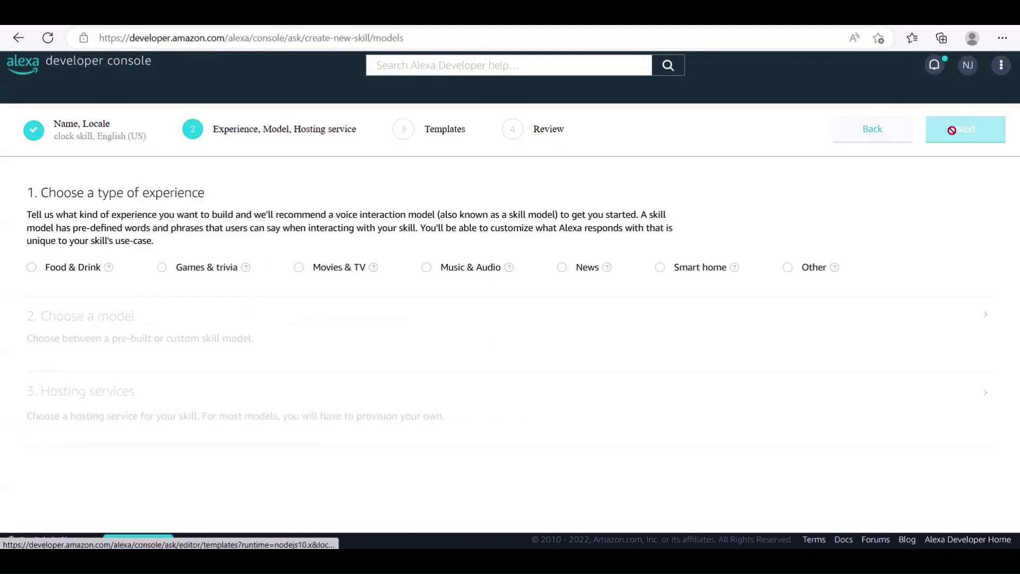
{"action": "mouse_move", "coordinate": [106, 269]}
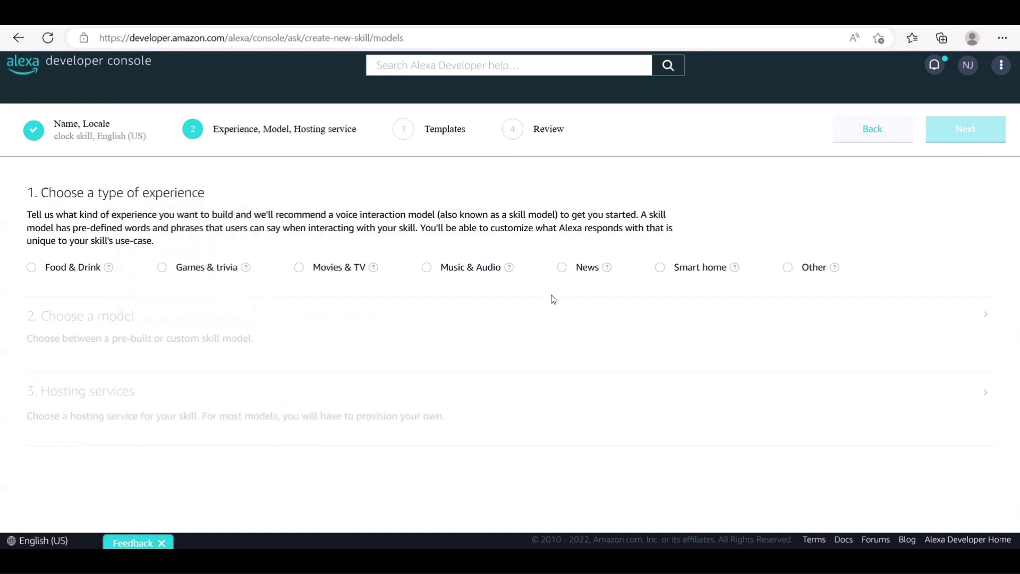
{"action": "left_click", "coordinate": [787, 274]}
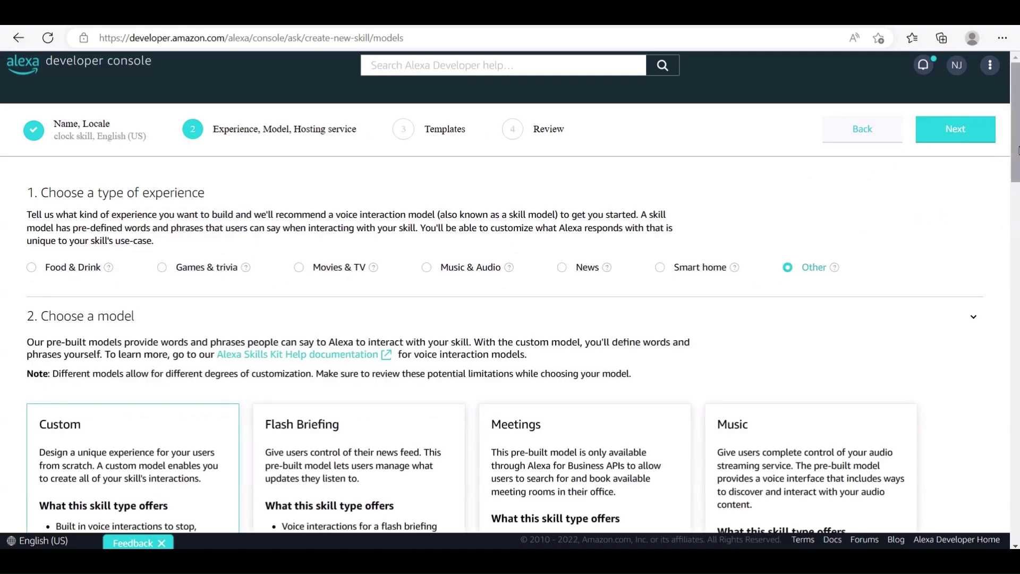
{"action": "left_click_drag", "start_coordinate": [1019, 150], "coordinate": [1018, 198]}
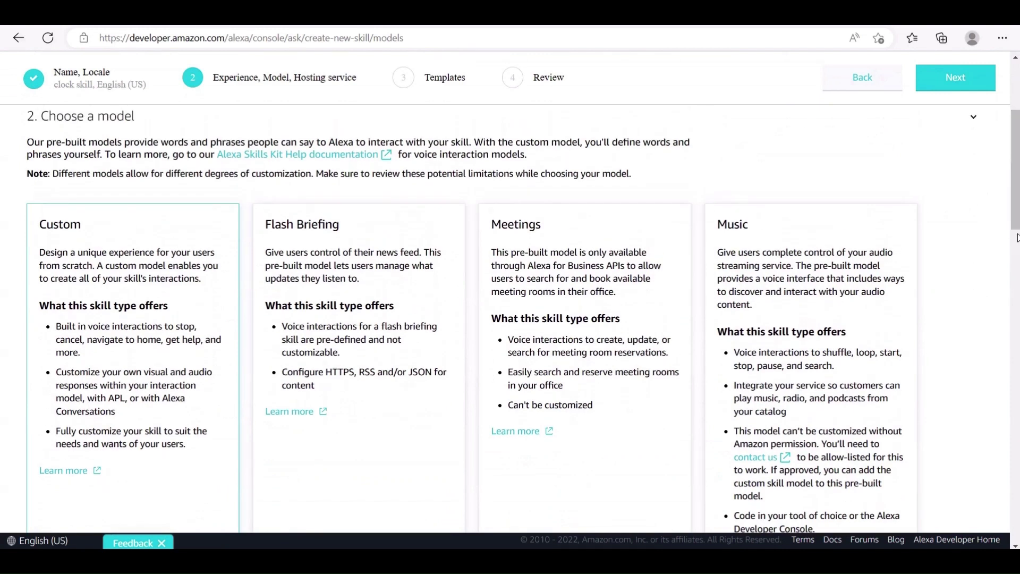
{"action": "left_click_drag", "start_coordinate": [1016, 232], "coordinate": [1015, 457]}
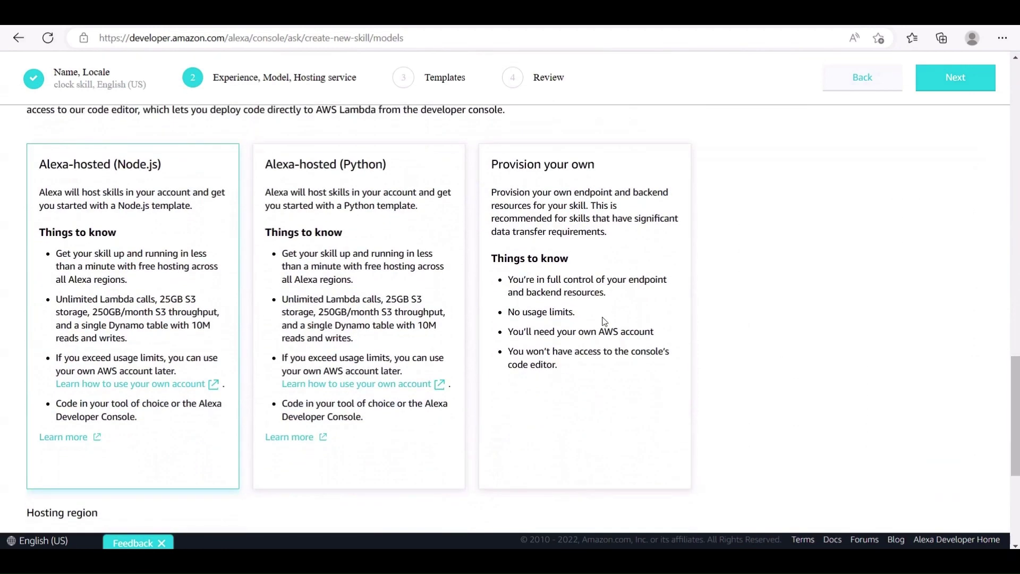
{"action": "left_click", "coordinate": [333, 180]}
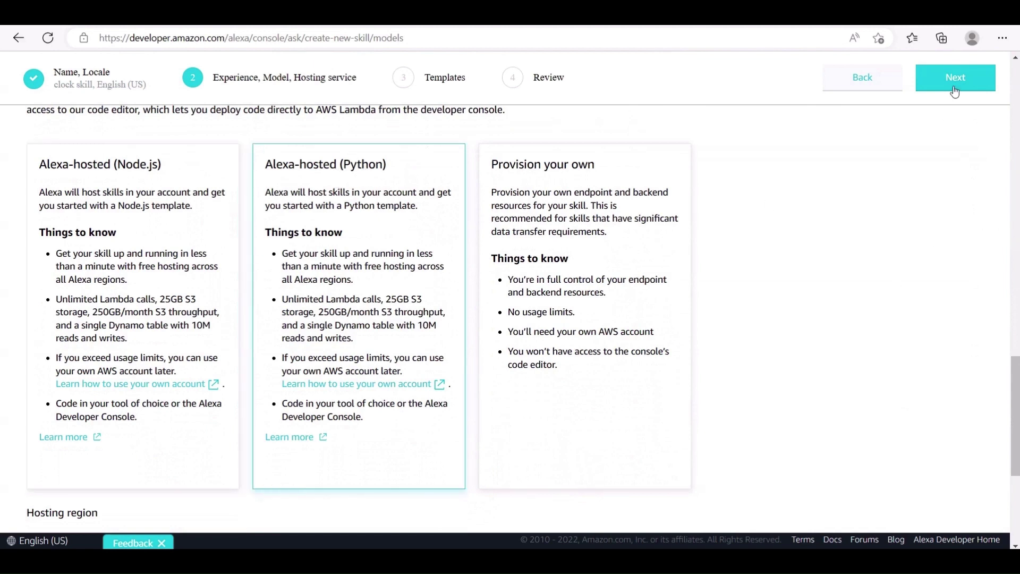
{"action": "left_click", "coordinate": [956, 78]}
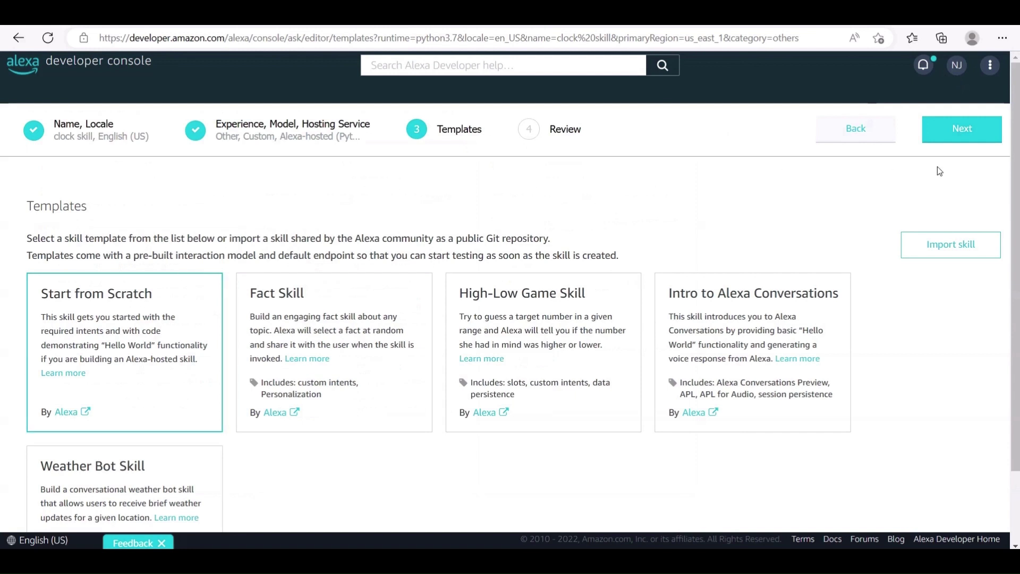
Step: Keep the Start from Scratch template and create the clock skill
{"action": "left_click", "coordinate": [938, 139]}
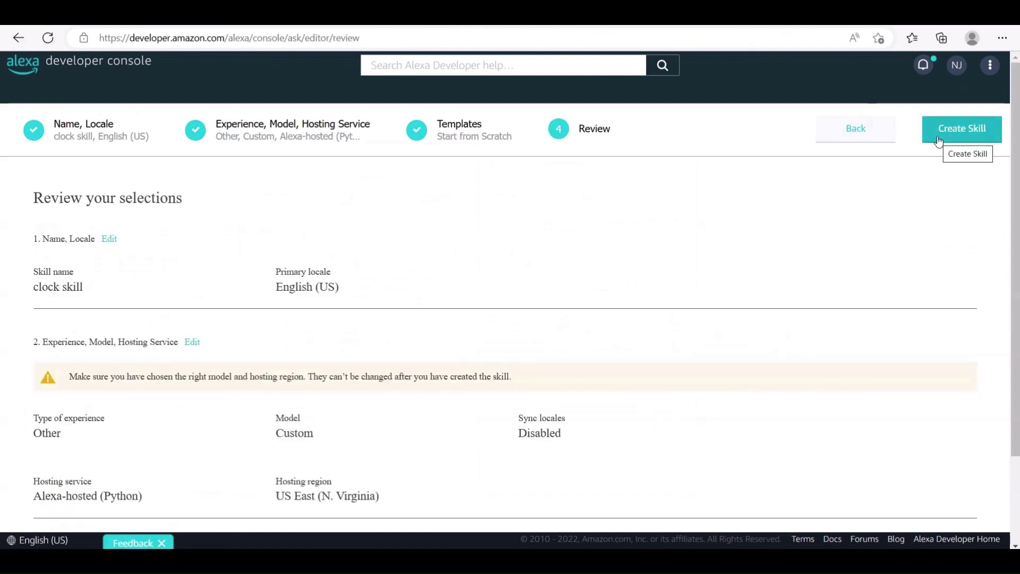
{"action": "left_click", "coordinate": [938, 139]}
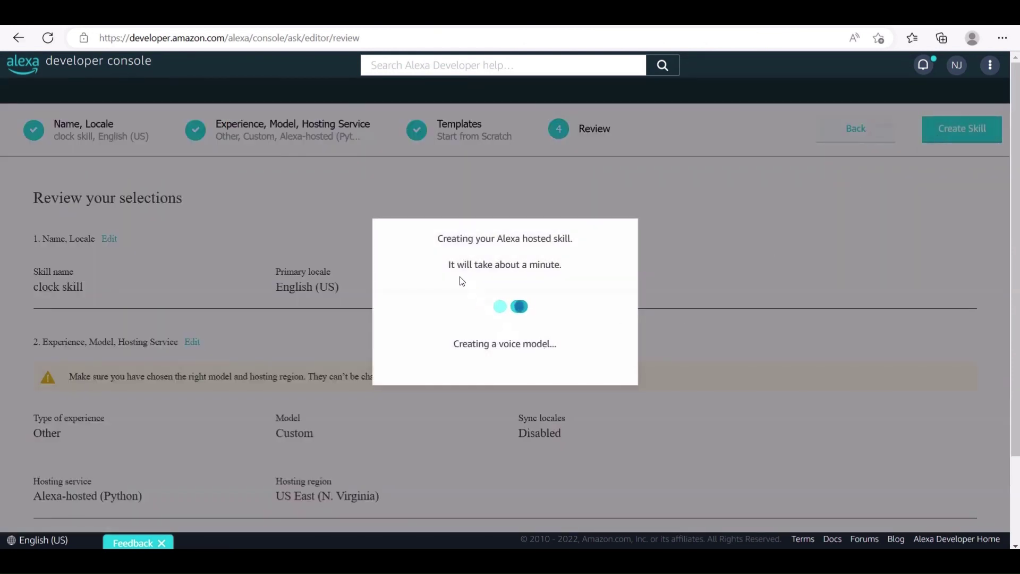
{"action": "left_click_drag", "start_coordinate": [448, 266], "coordinate": [561, 274]}
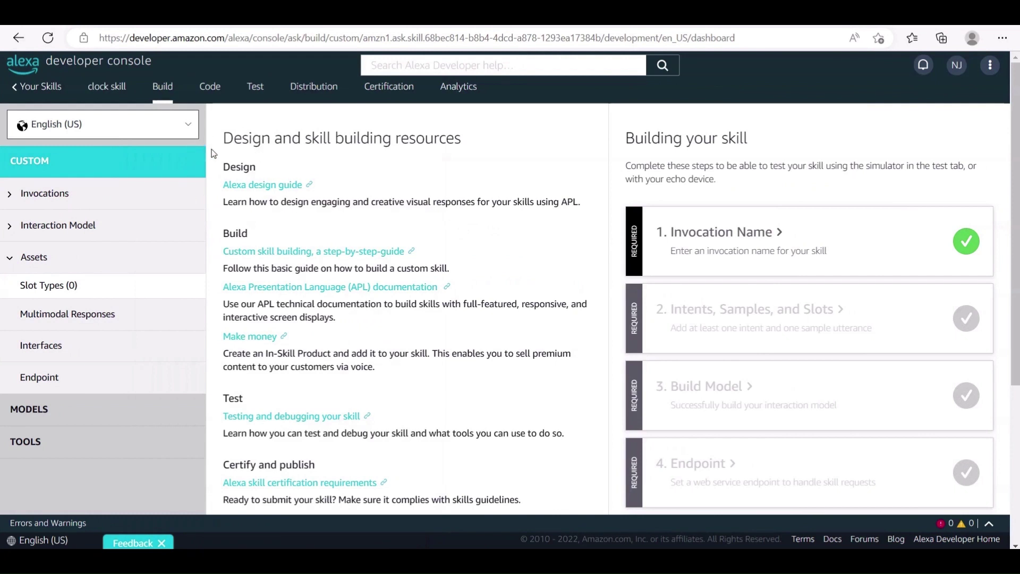
Step: Check the invocation name set for the skill
{"action": "left_click", "coordinate": [72, 196]}
{"action": "left_click", "coordinate": [74, 225]}
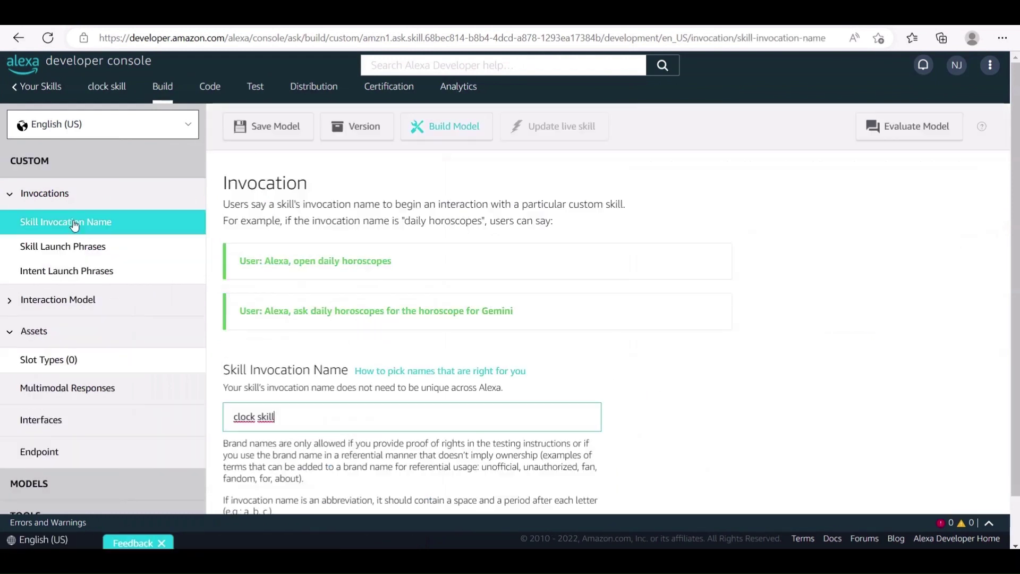
{"action": "left_click_drag", "start_coordinate": [284, 420], "coordinate": [230, 423]}
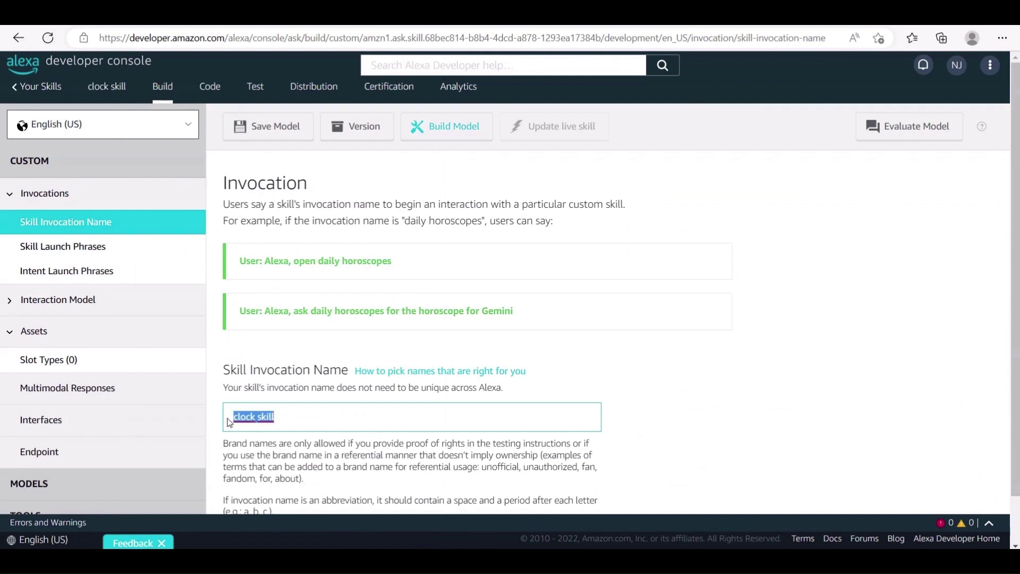
{"action": "left_click", "coordinate": [590, 361]}
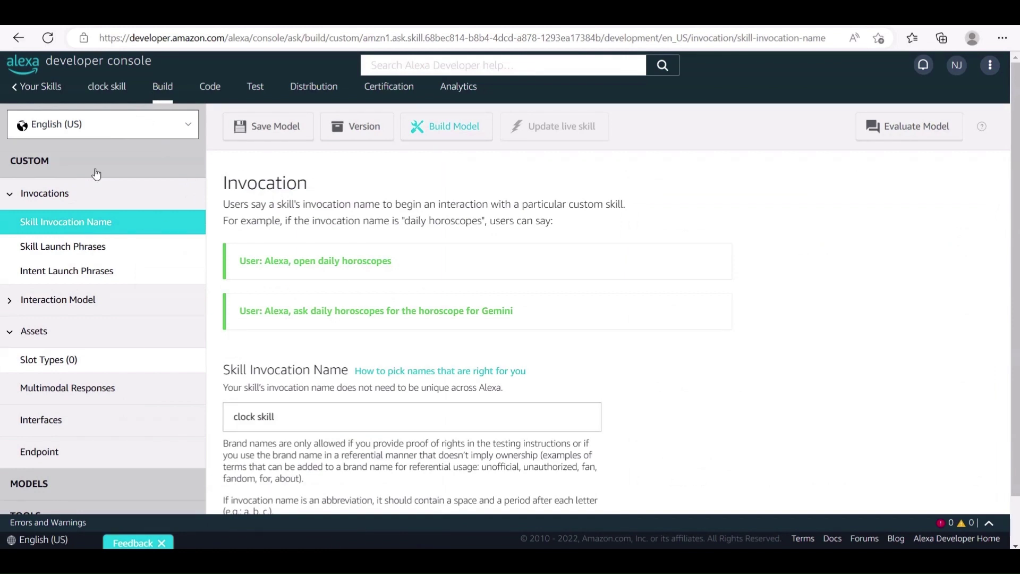
{"action": "left_click", "coordinate": [12, 198]}
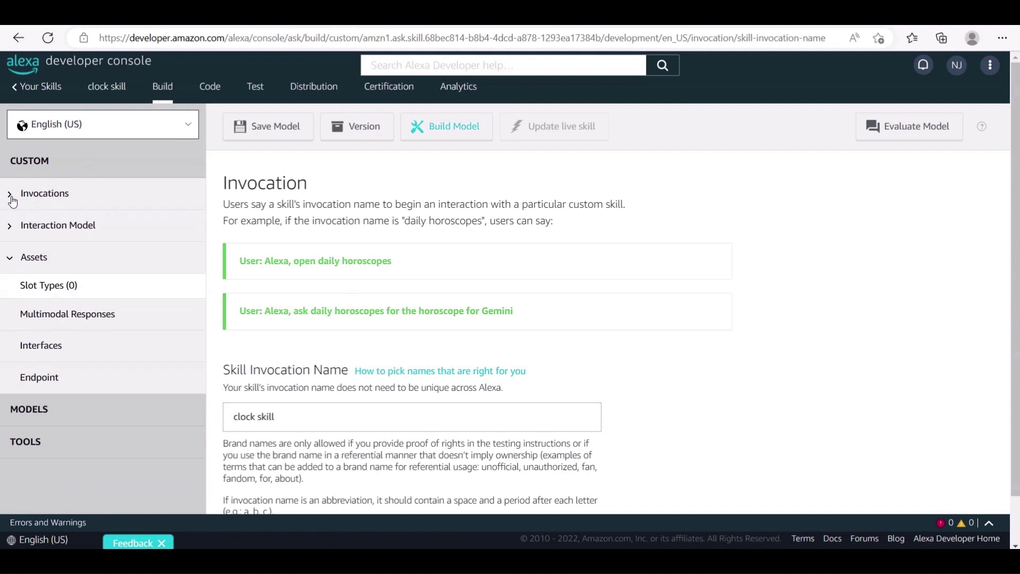
Step: Add a custom intent named GetTimeIntent to the skill's interaction model
{"action": "left_click", "coordinate": [61, 233]}
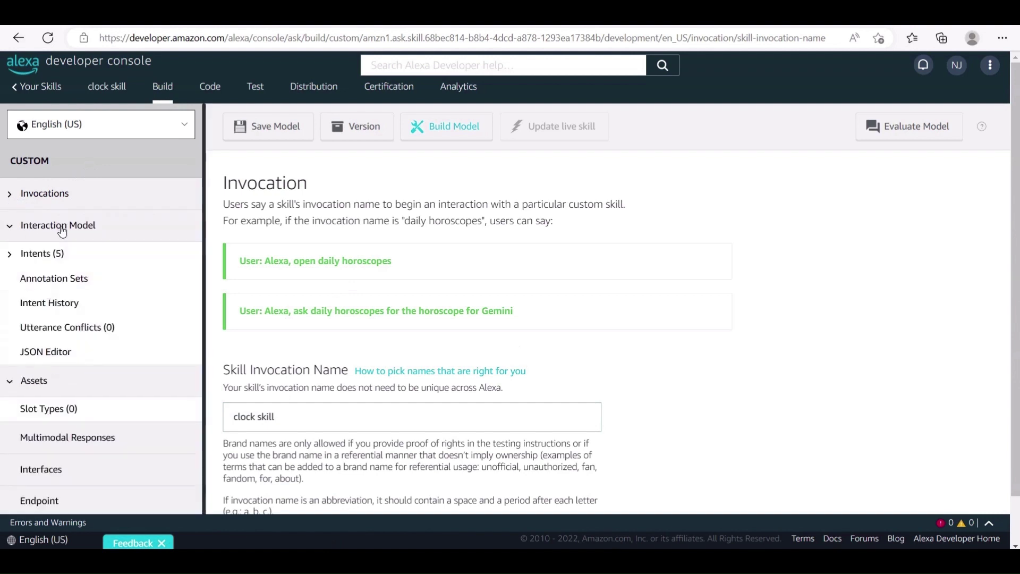
{"action": "left_click", "coordinate": [50, 257]}
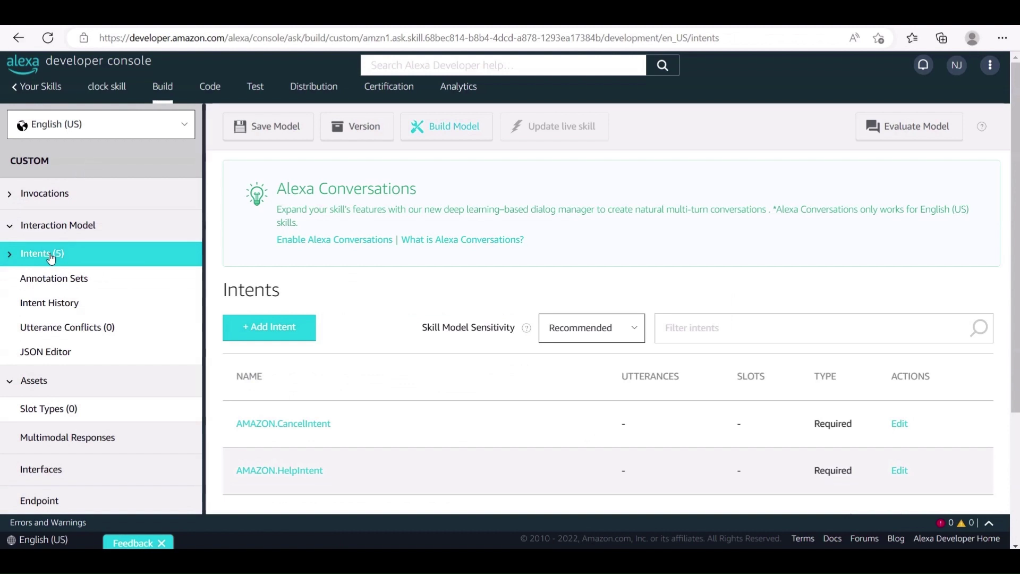
{"action": "left_click", "coordinate": [284, 325]}
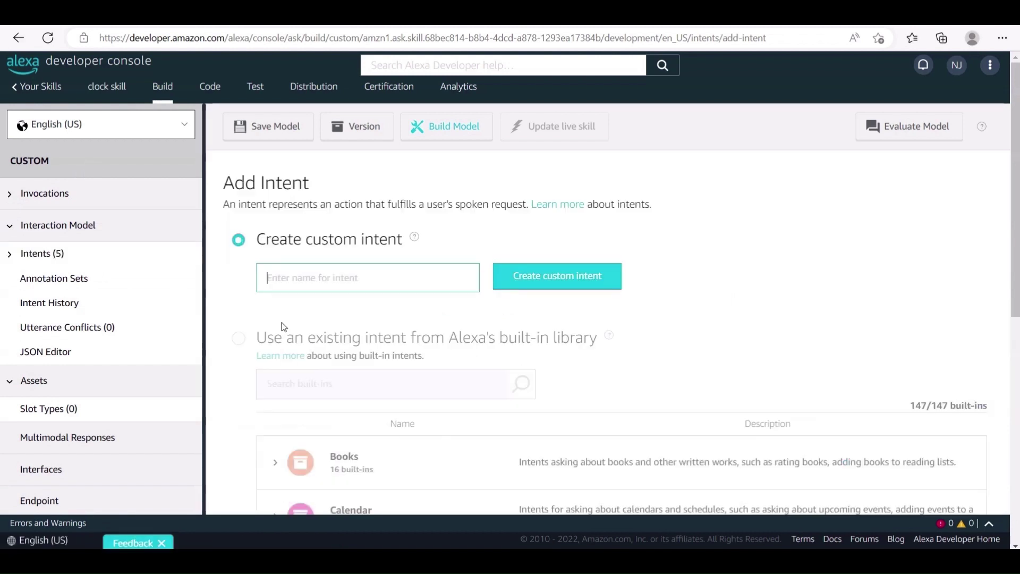
{"action": "type", "text": "Get"}
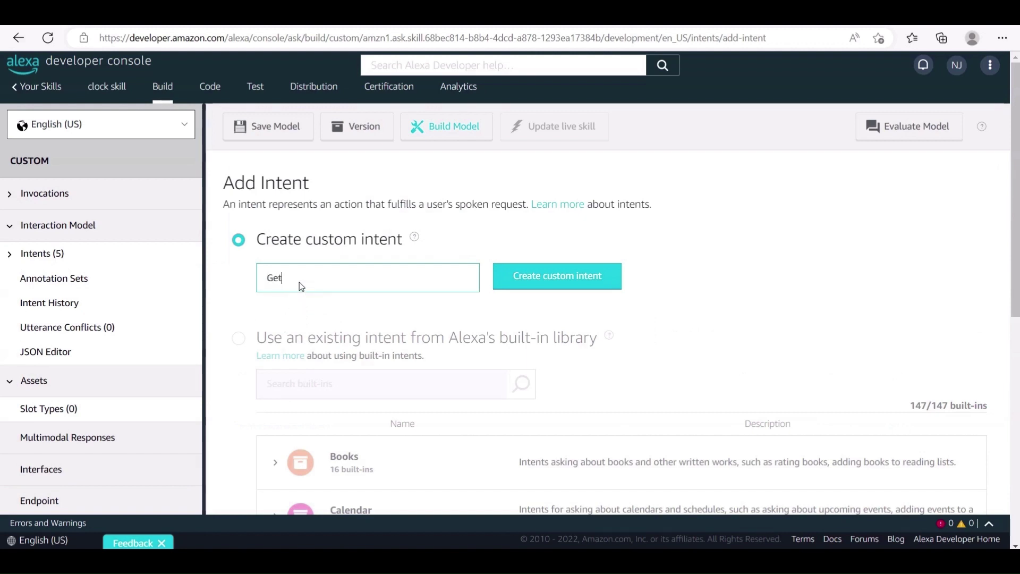
{"action": "type", "text": "TimeIntent"}
{"action": "left_click", "coordinate": [553, 272]}
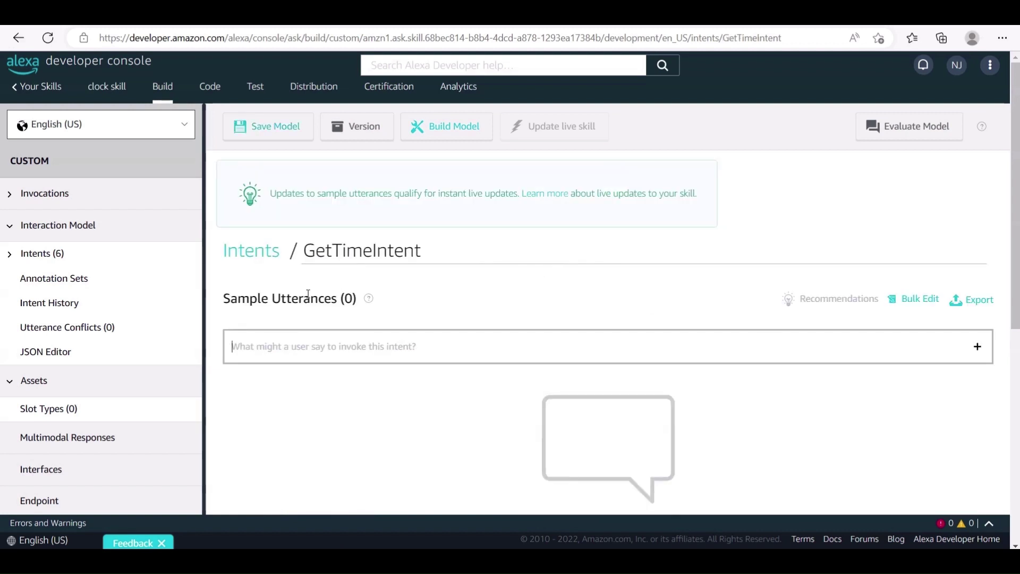
Step: Add the sample utterances "what time is it" and "to tell me the time" to GetTimeIntent
{"action": "left_click_drag", "start_coordinate": [228, 298], "coordinate": [360, 315]}
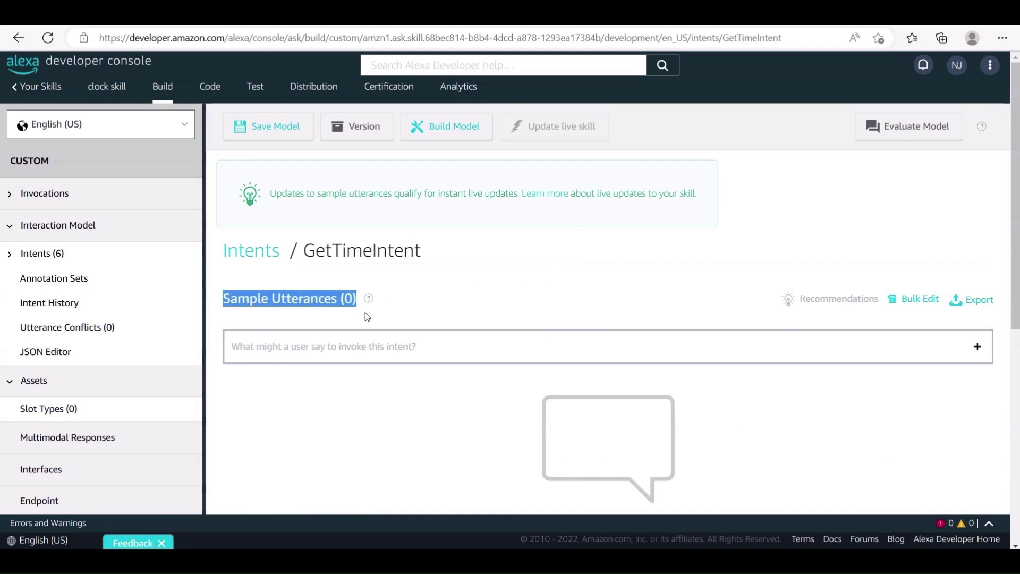
{"action": "left_click", "coordinate": [331, 343]}
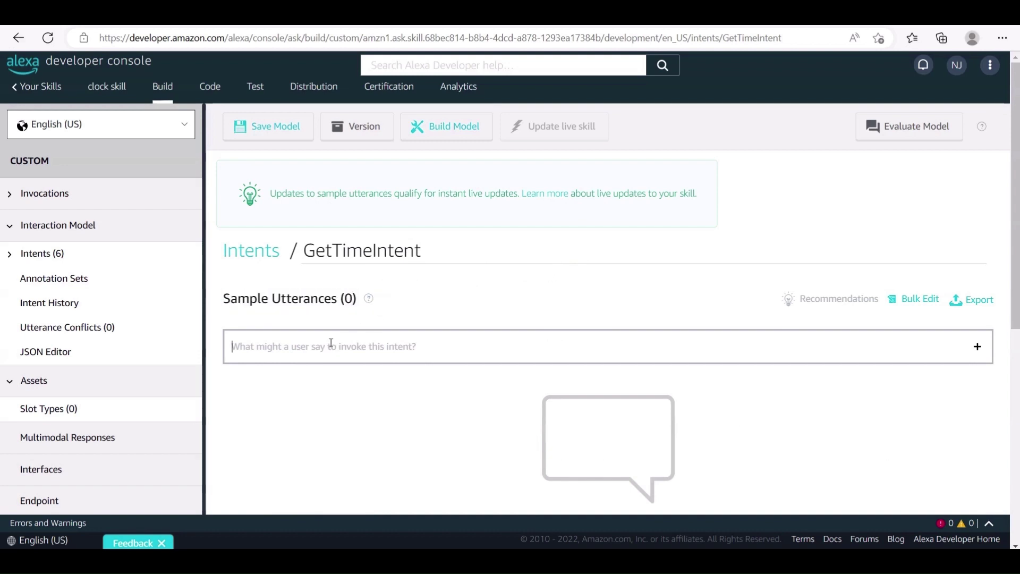
{"action": "type", "text": "what time"}
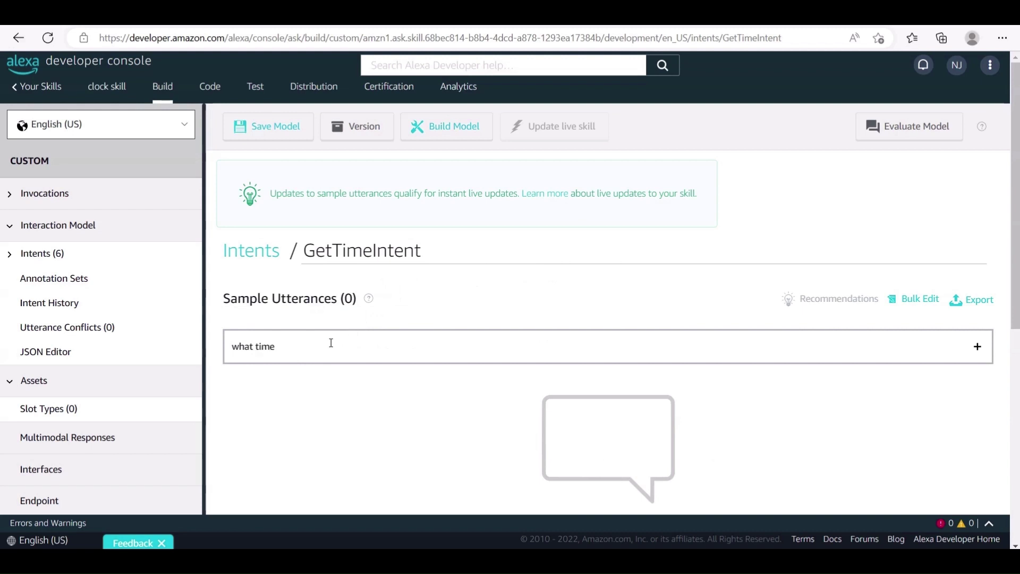
{"action": "type", "text": " is it"}
{"action": "key", "text": "Return"}
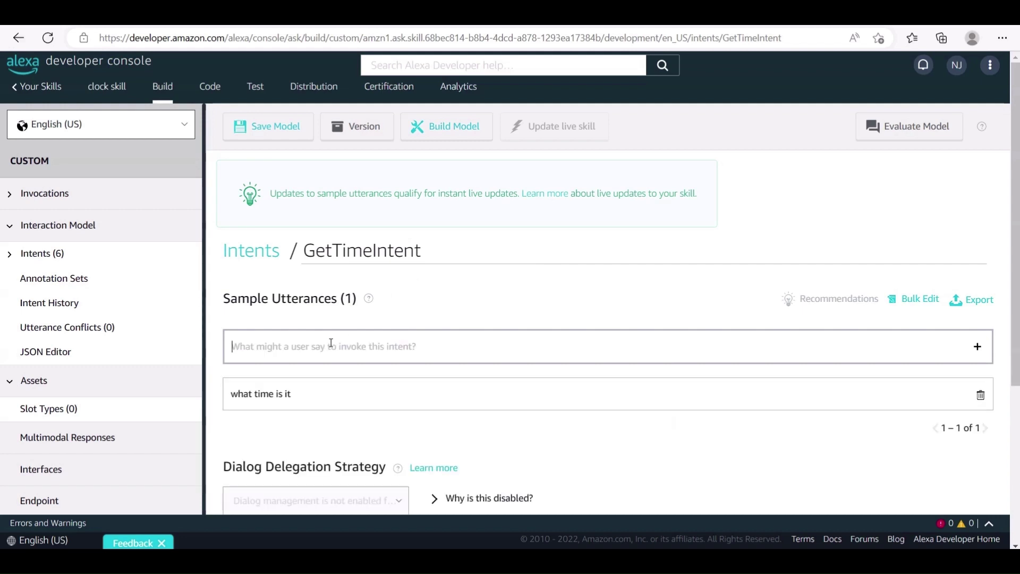
{"action": "type", "text": "to "}
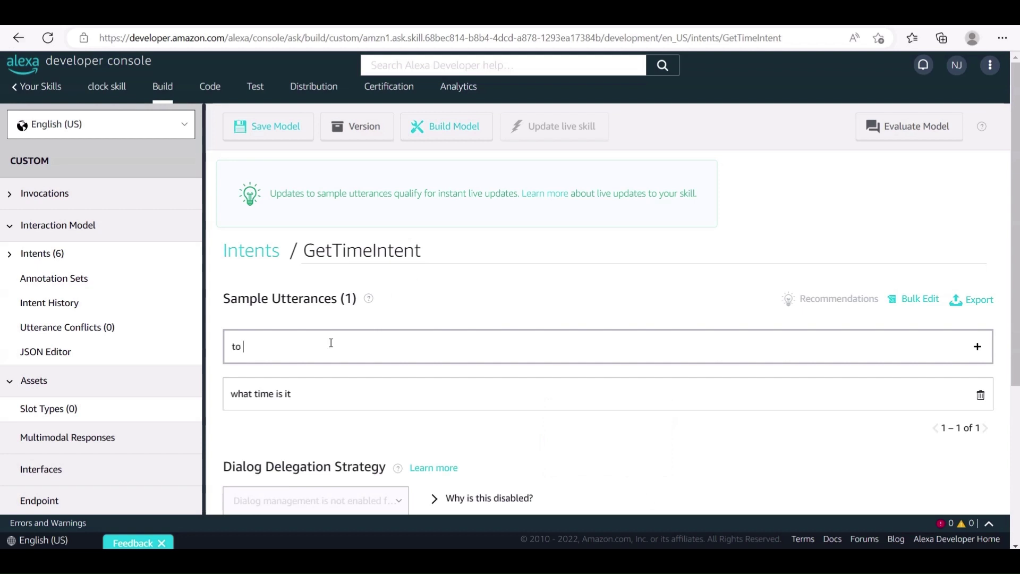
{"action": "type", "text": "tell me the time"}
{"action": "key", "text": "Return"}
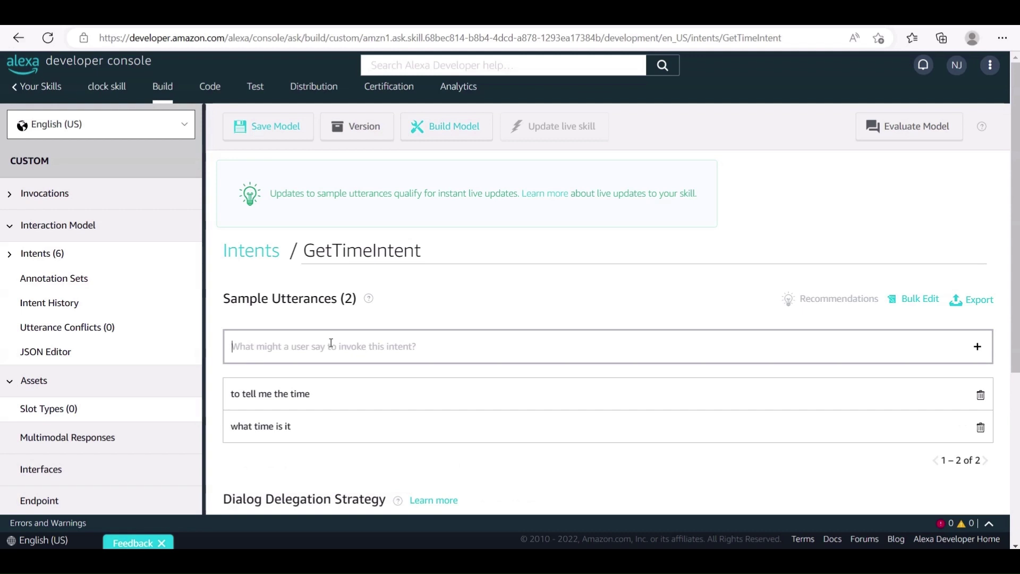
Step: Add the sample utterances "could i know the time" and "to tell me the present time" to GetTimeIntent
{"action": "type", "text": "co"}
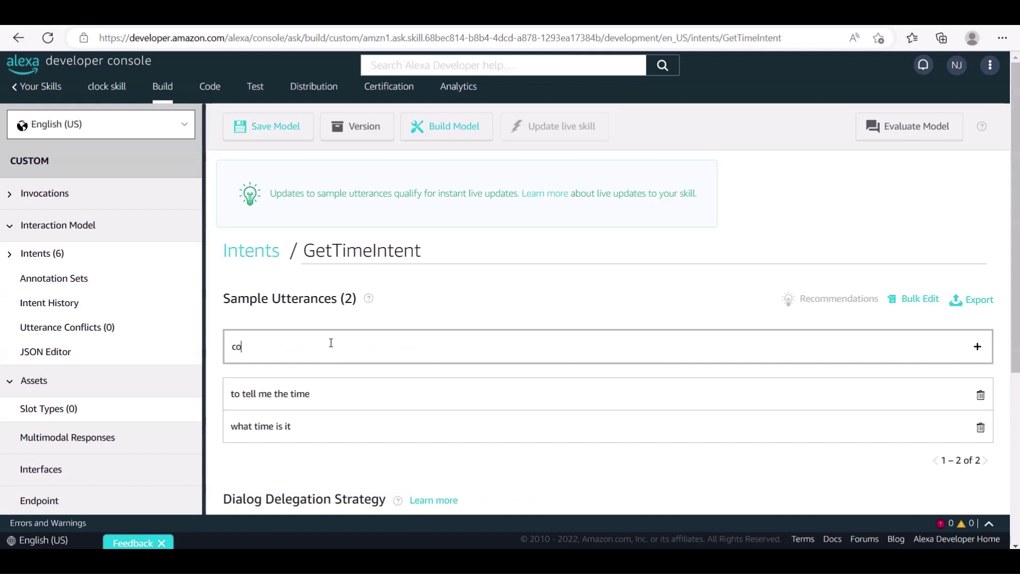
{"action": "type", "text": "uld i know the time"}
{"action": "key", "text": "Return"}
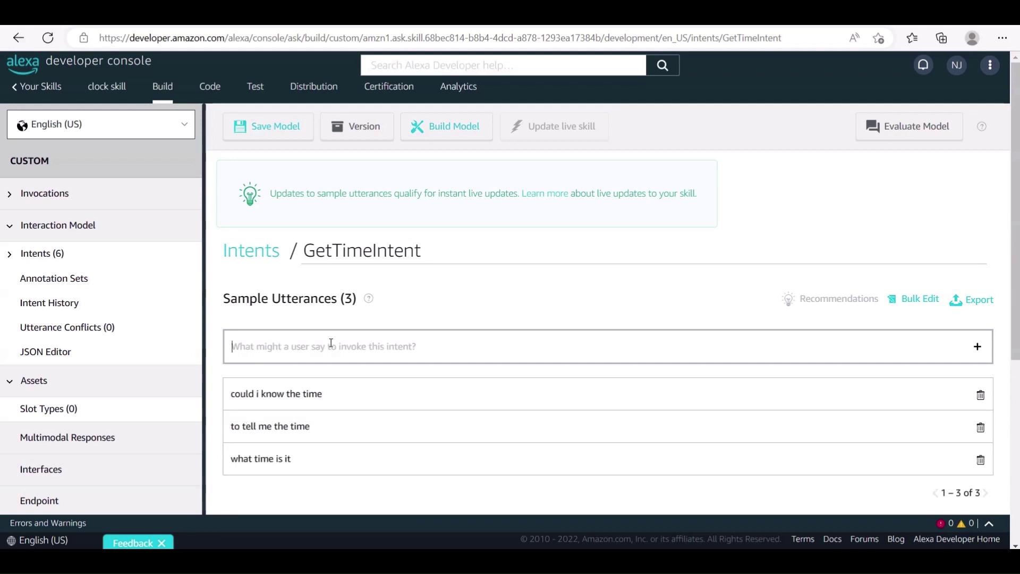
{"action": "type", "text": "to tell me th"}
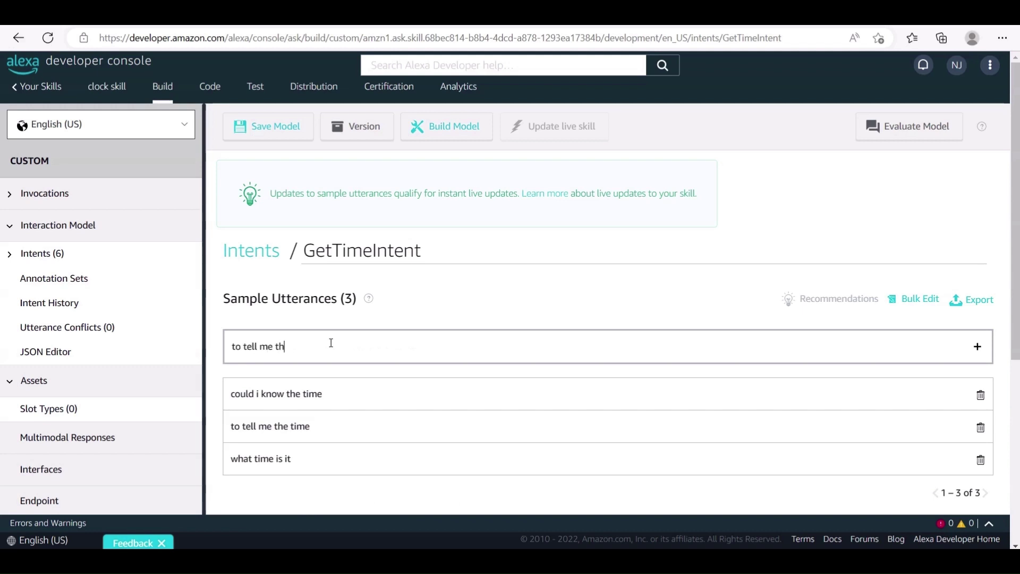
{"action": "type", "text": "e present time"}
{"action": "key", "text": "Return"}
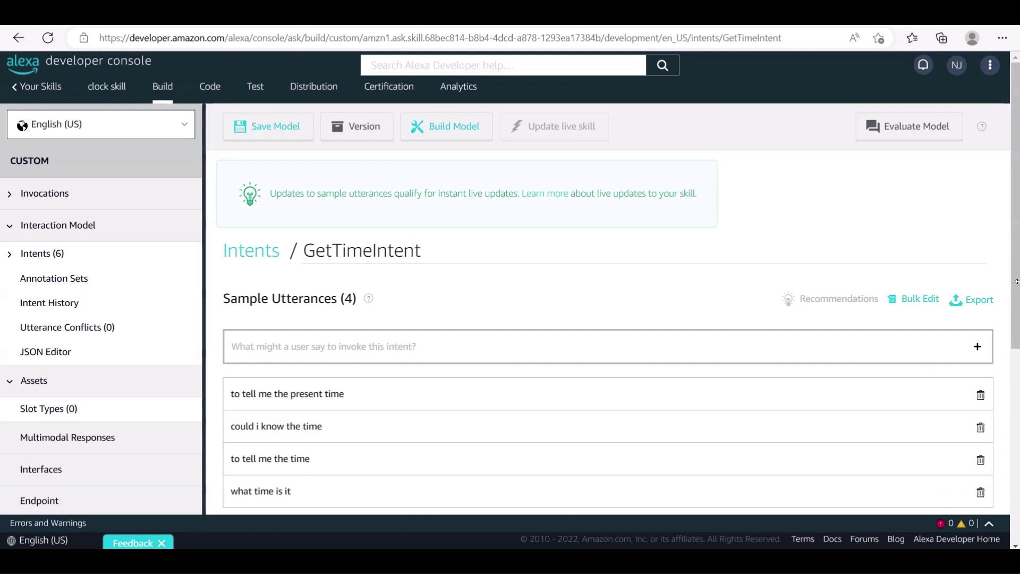
Step: Save the interaction model with the GetTimeIntent utterances and build it
{"action": "mouse_move", "coordinate": [1017, 281]}
{"action": "left_mouse_down"}
{"action": "mouse_move", "coordinate": [1017, 469]}
{"action": "mouse_move", "coordinate": [1015, 300]}
{"action": "left_mouse_up"}
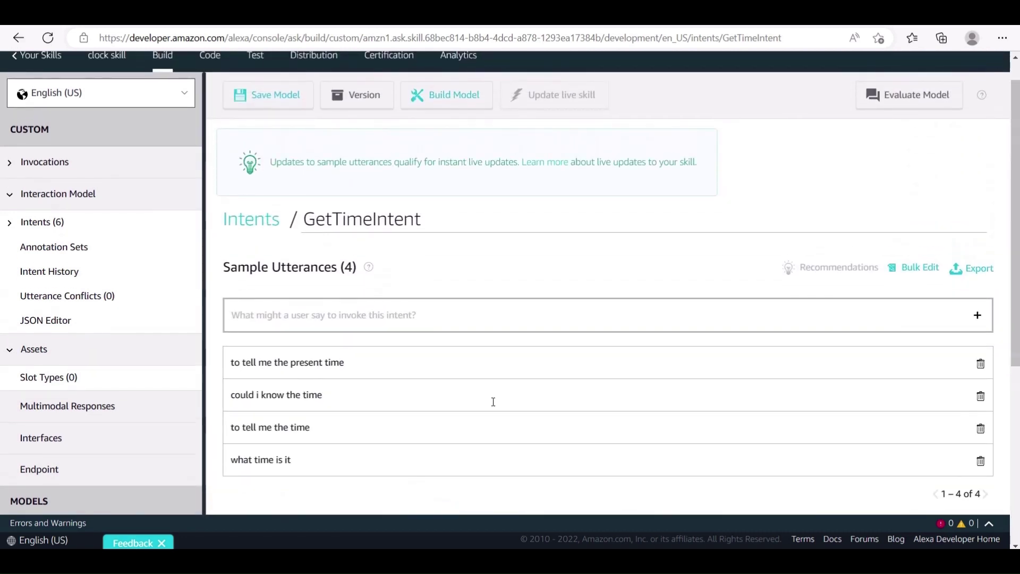
{"action": "left_click", "coordinate": [274, 100]}
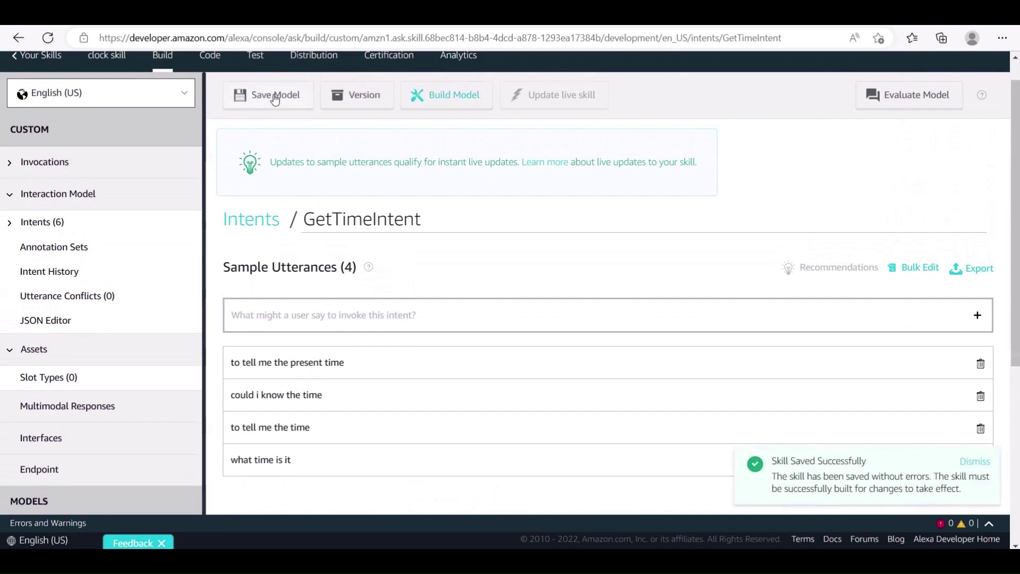
{"action": "left_click", "coordinate": [441, 98]}
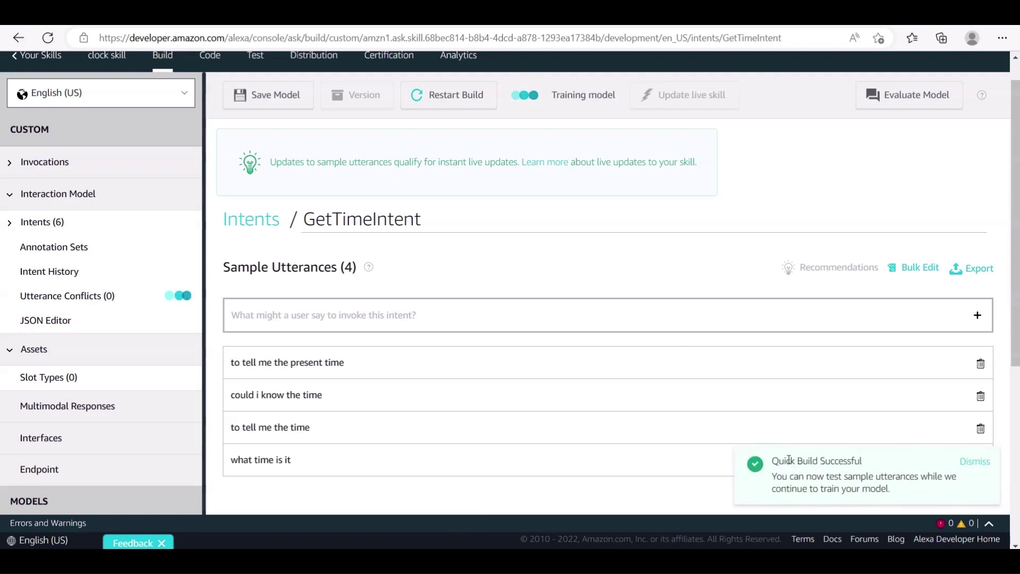
{"action": "left_click_drag", "start_coordinate": [771, 461], "coordinate": [873, 476]}
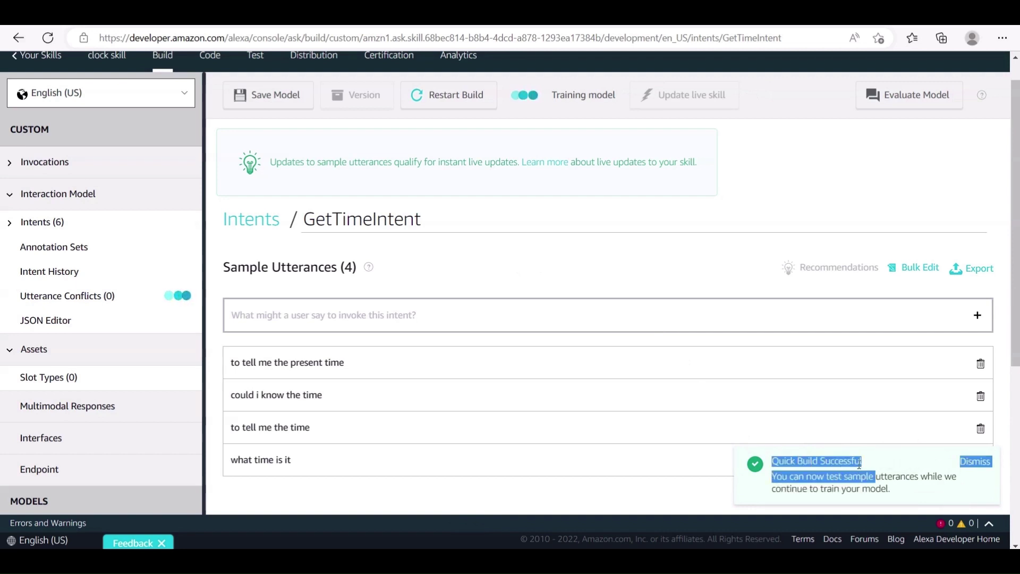
{"action": "left_click", "coordinate": [866, 462]}
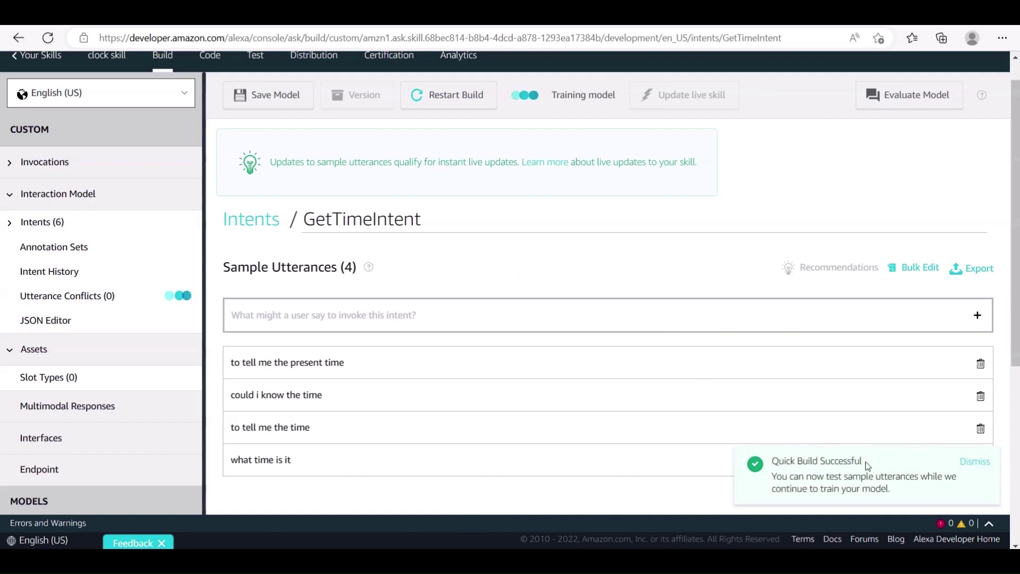
{"action": "left_click_drag", "start_coordinate": [863, 462], "coordinate": [782, 466]}
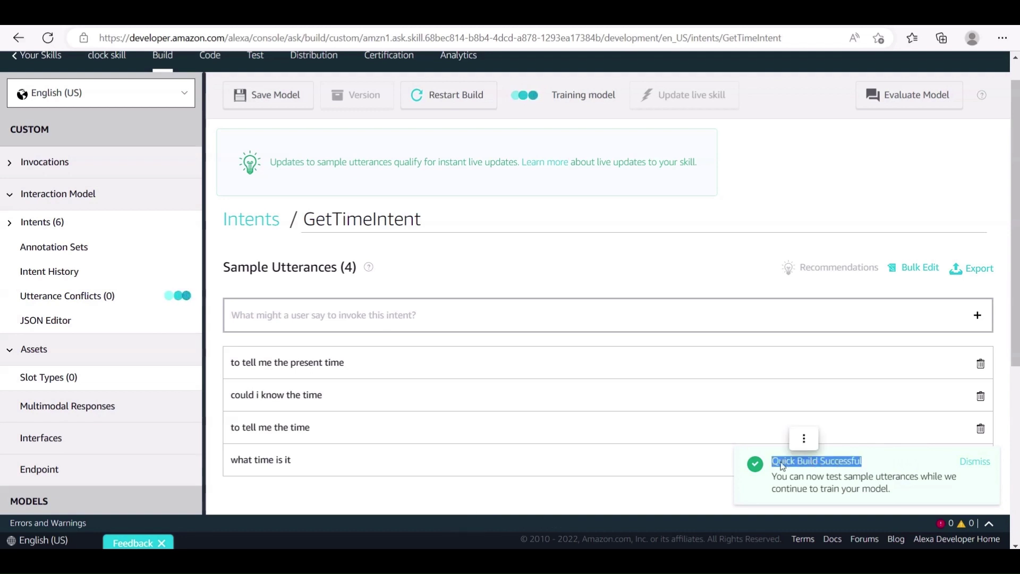
{"action": "left_click", "coordinate": [708, 274]}
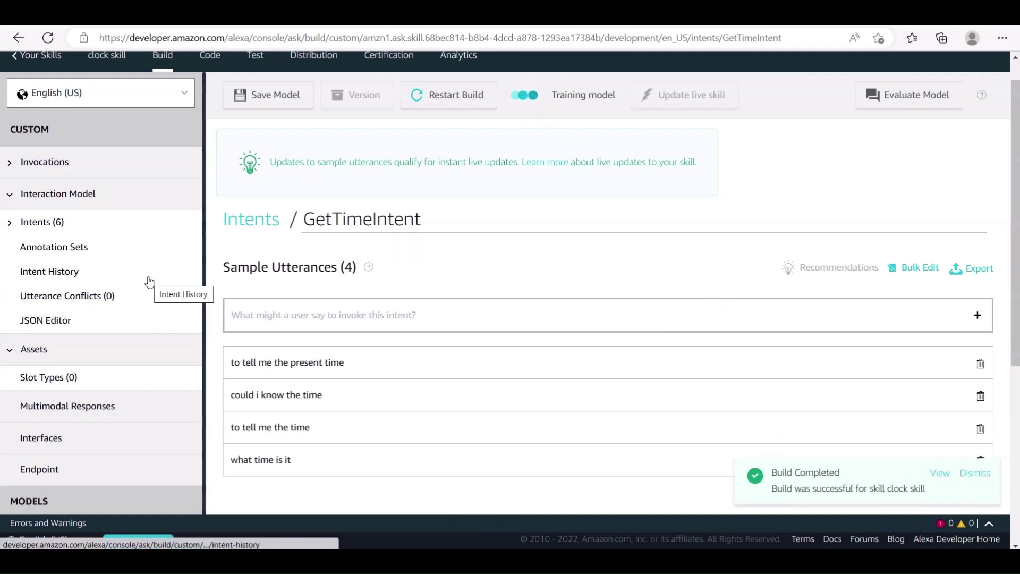
{"action": "left_click_drag", "start_coordinate": [773, 477], "coordinate": [859, 476]}
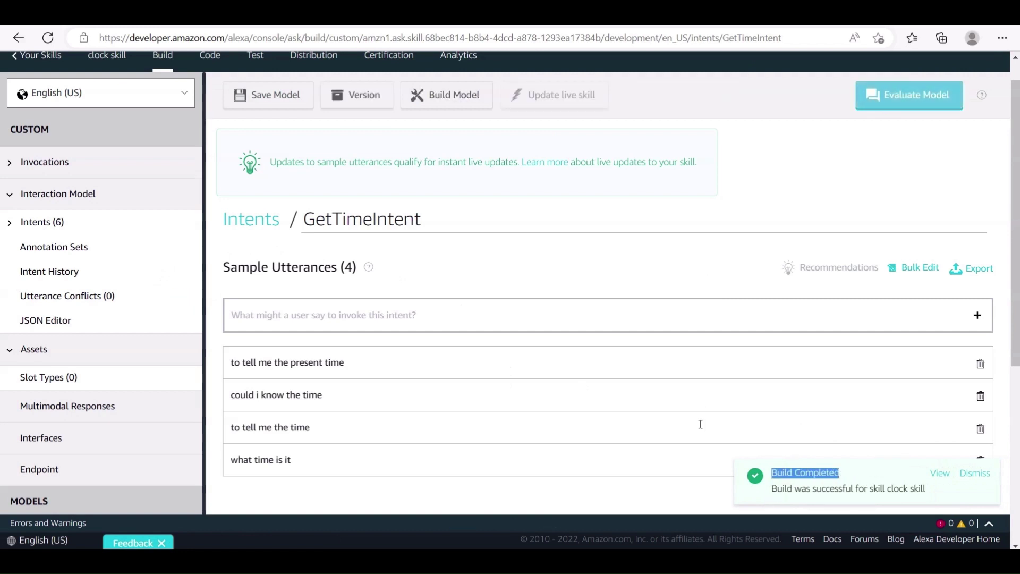
{"action": "left_click", "coordinate": [434, 277]}
Step: Open the skill's code and rename the HelloWorldIntentHandler class in lambda_function.py to GetTimeIntentHandler
{"action": "scroll", "coordinate": [1016, 210], "scroll_direction": "up", "scroll_amount": 1}
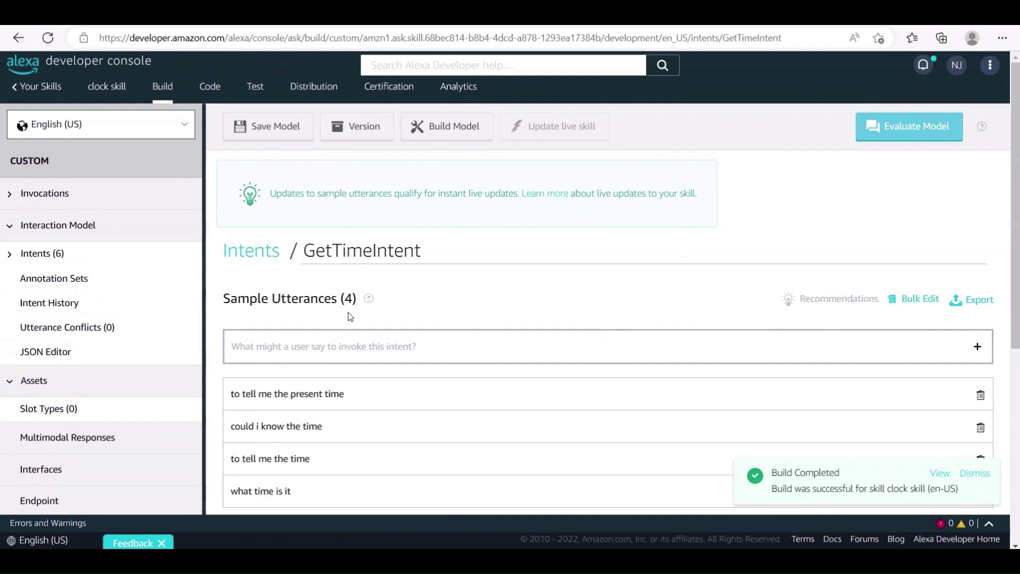
{"action": "left_click", "coordinate": [211, 87]}
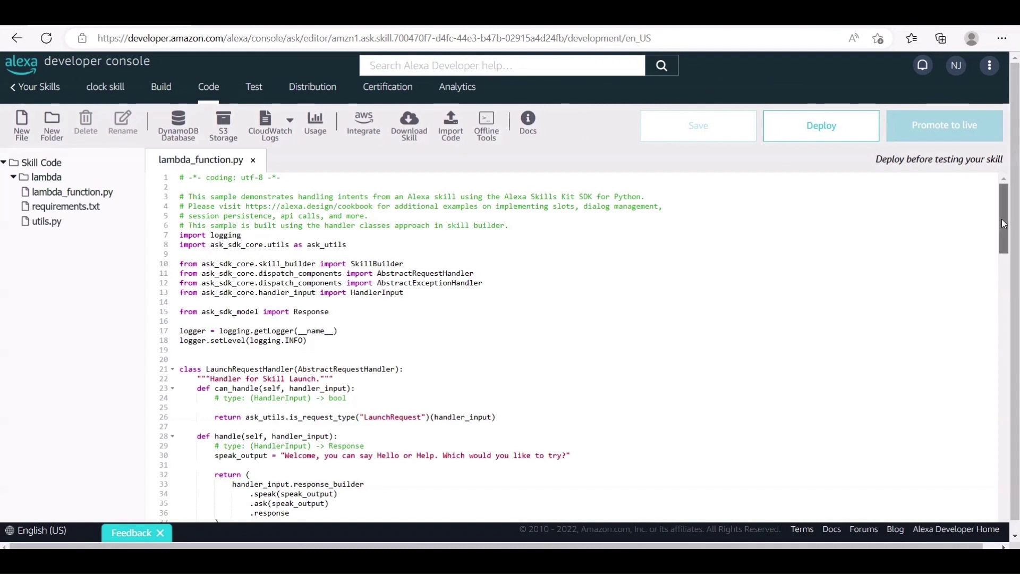
{"action": "left_click_drag", "start_coordinate": [1003, 226], "coordinate": [1005, 248]}
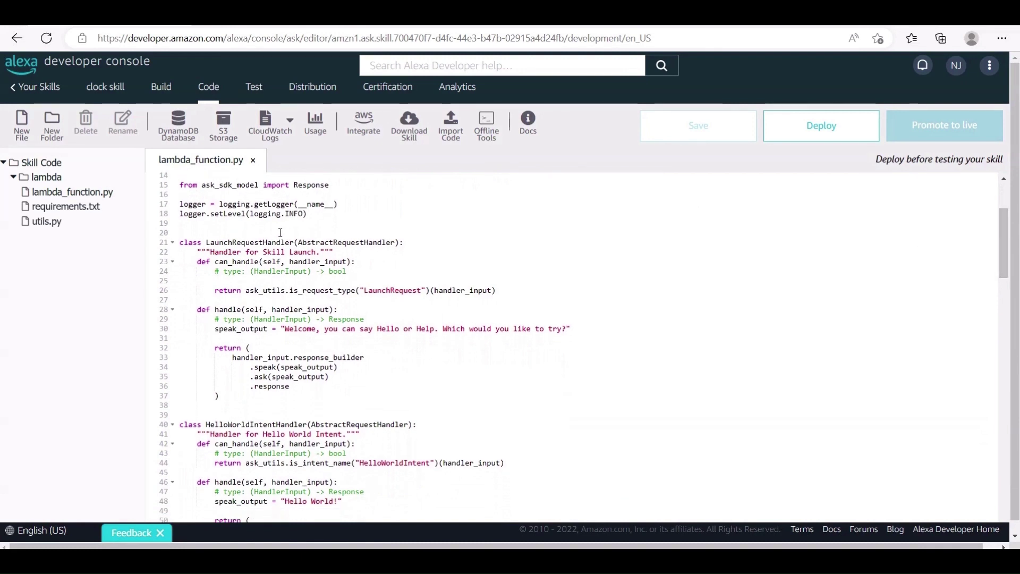
{"action": "left_click_drag", "start_coordinate": [205, 244], "coordinate": [293, 252]}
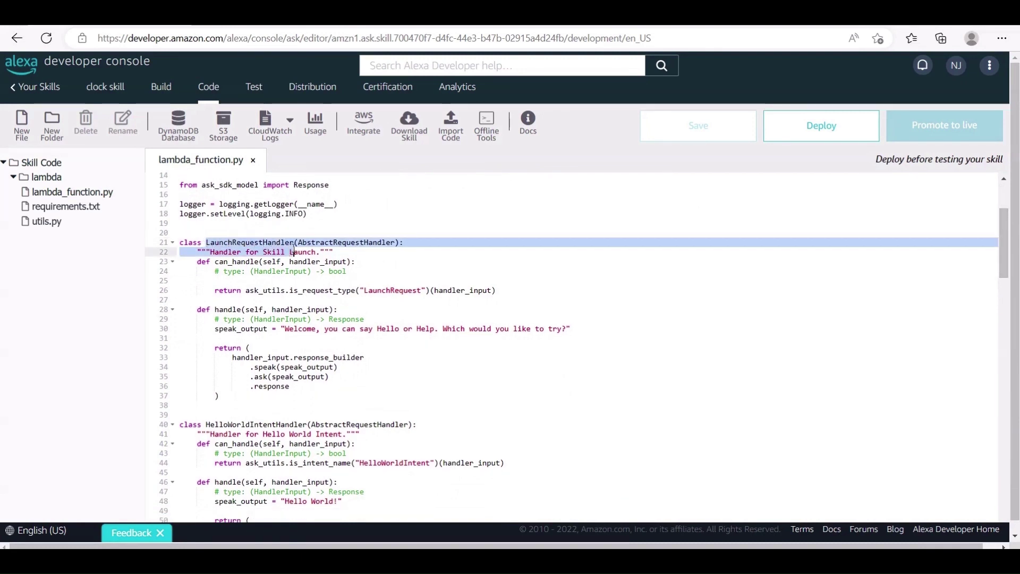
{"action": "left_click", "coordinate": [293, 251]}
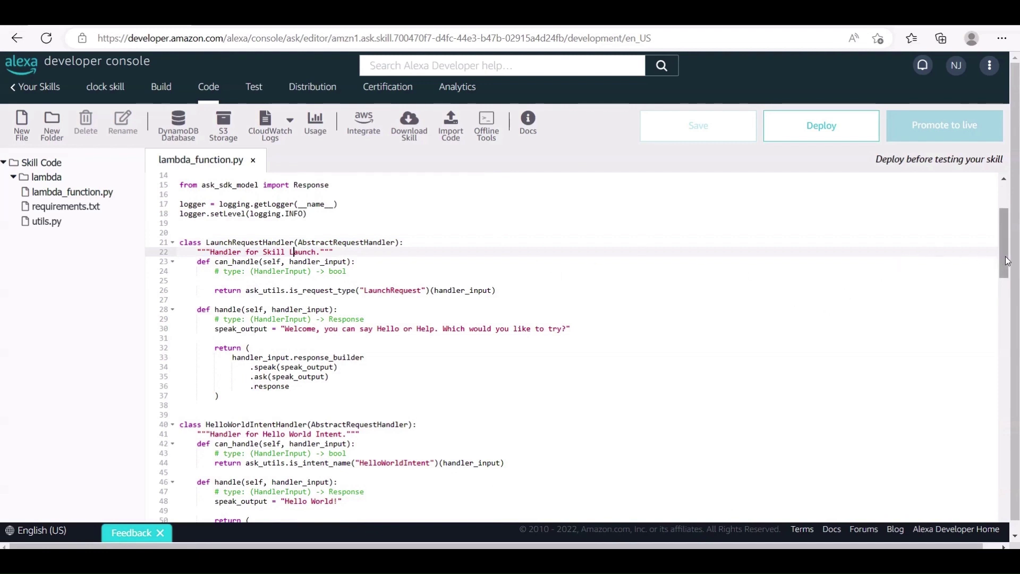
{"action": "left_click_drag", "start_coordinate": [1004, 262], "coordinate": [1003, 296]}
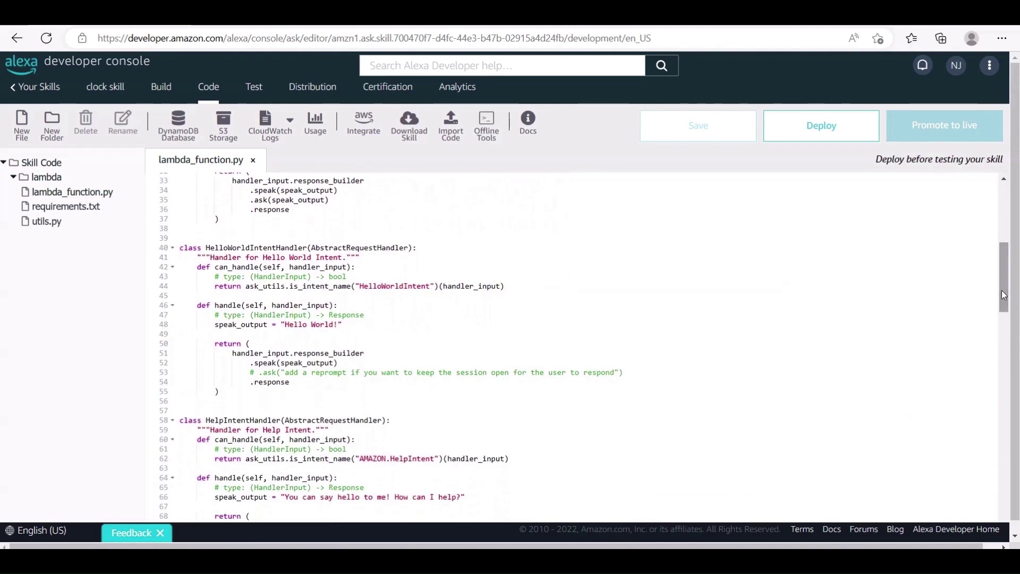
{"action": "left_click", "coordinate": [207, 248]}
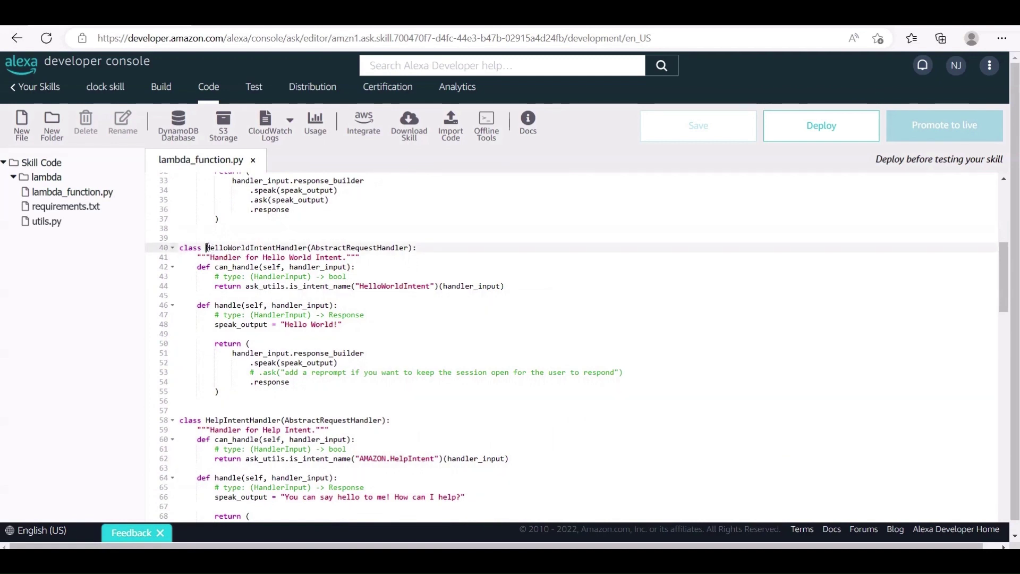
{"action": "left_click_drag", "start_coordinate": [206, 248], "coordinate": [276, 248]}
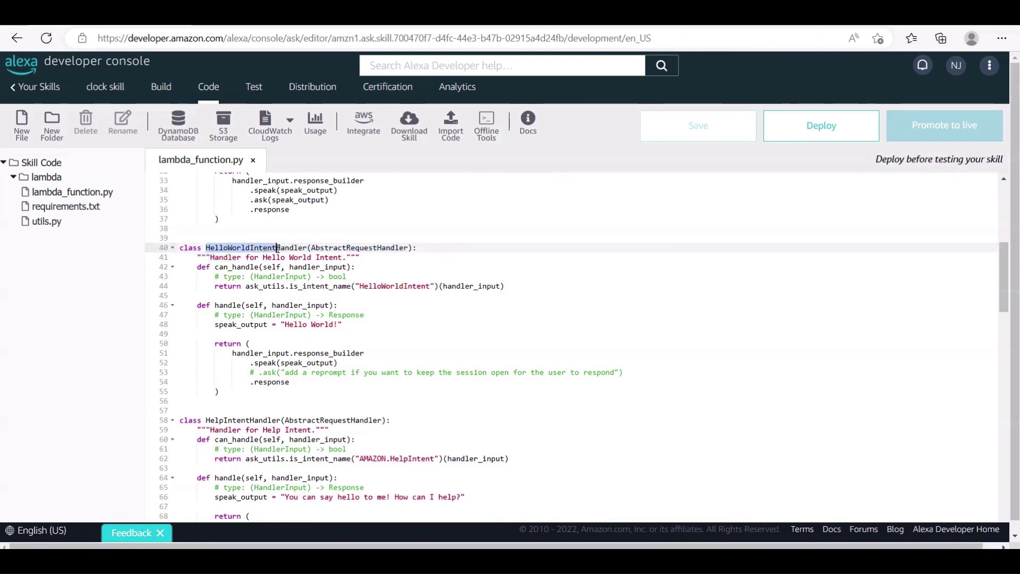
{"action": "type", "text": "GetT"}
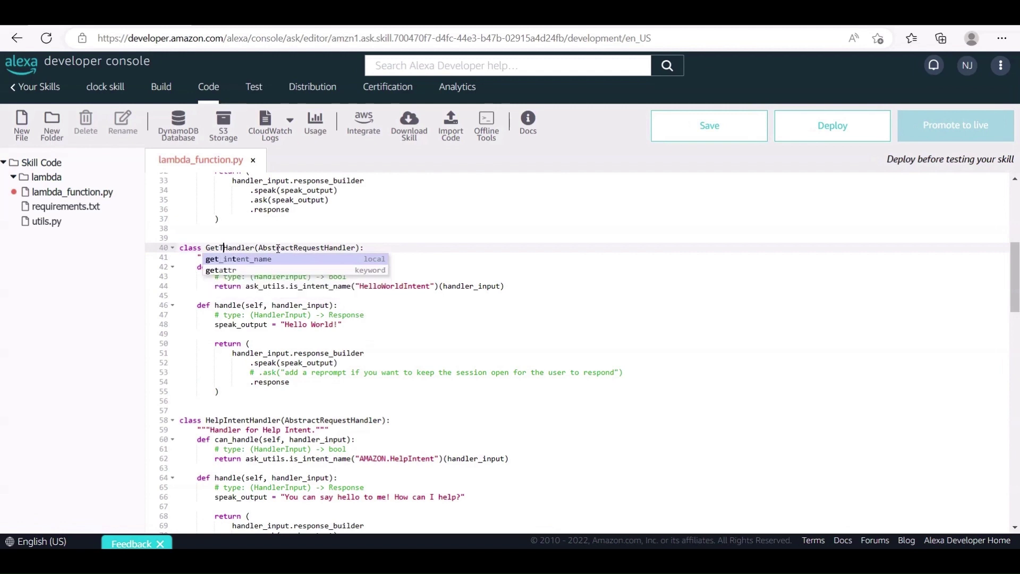
{"action": "type", "text": "imeIntent"}
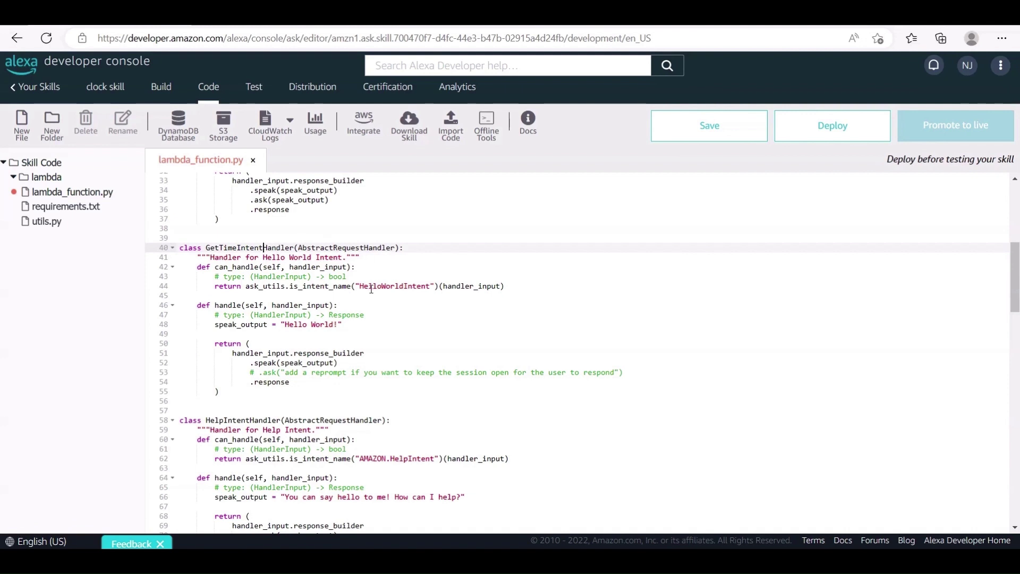
Step: Change the intent name checked in the can_handle method of GetTimeIntentHandler to "GetTimeIntent"
{"action": "left_click_drag", "start_coordinate": [359, 287], "coordinate": [405, 287]}
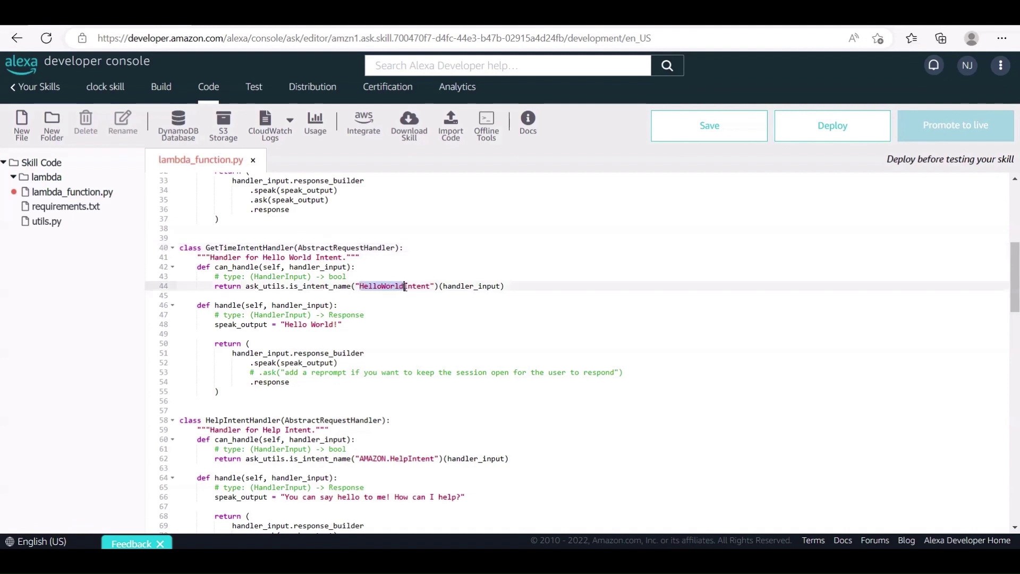
{"action": "type", "text": "Ge"}
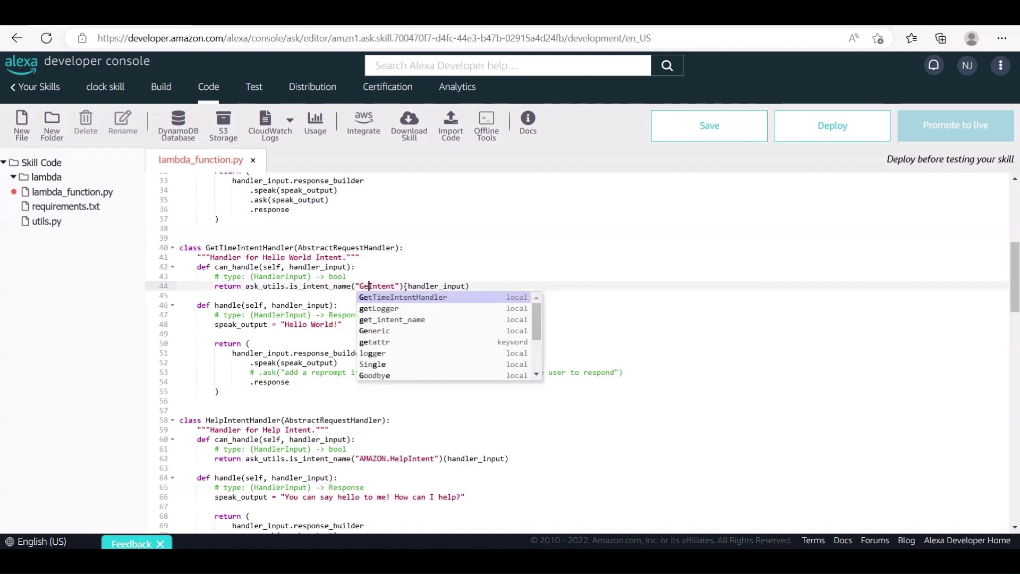
{"action": "type", "text": "tTime"}
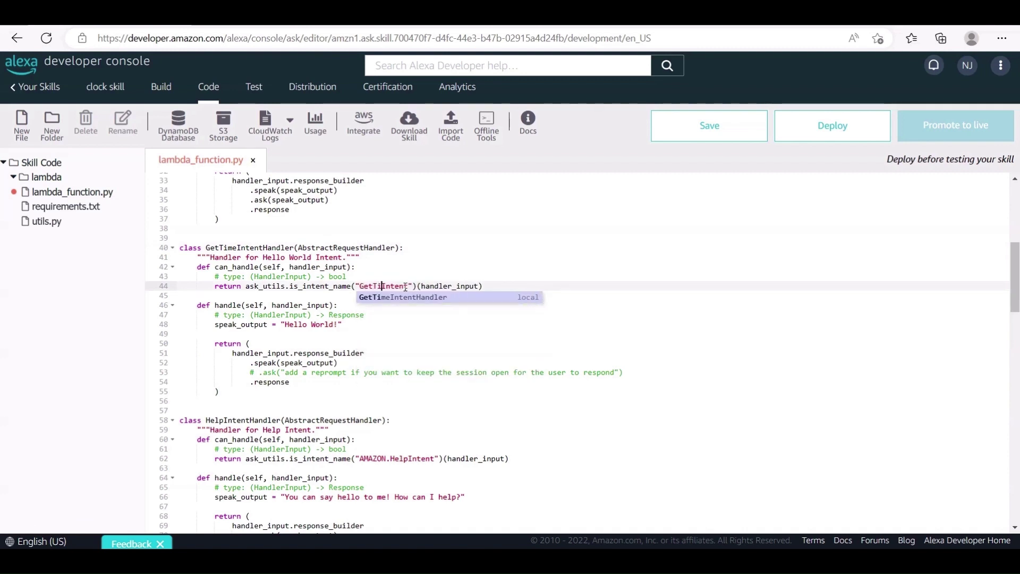
{"action": "left_click", "coordinate": [421, 249]}
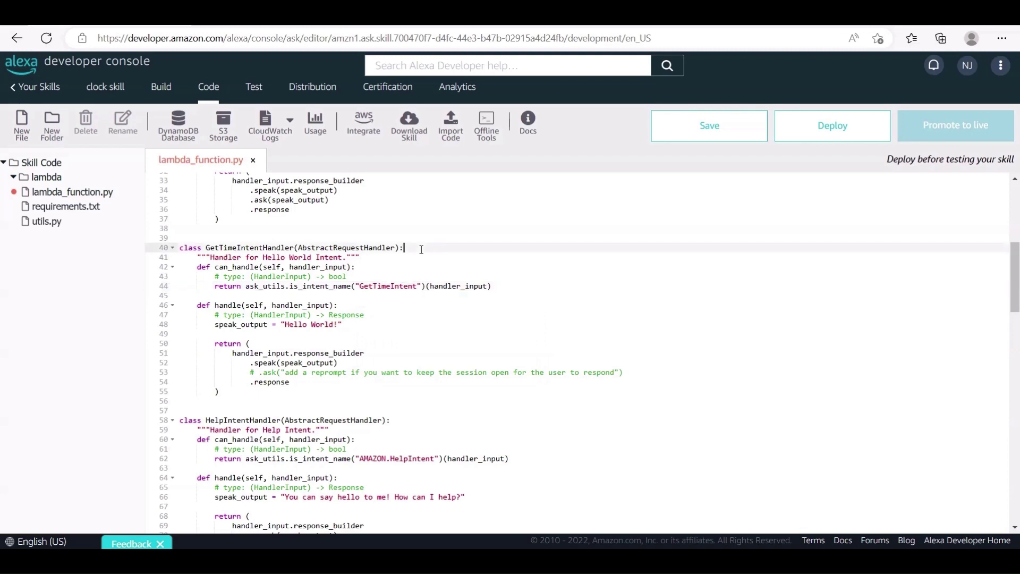
{"action": "left_click", "coordinate": [400, 332]}
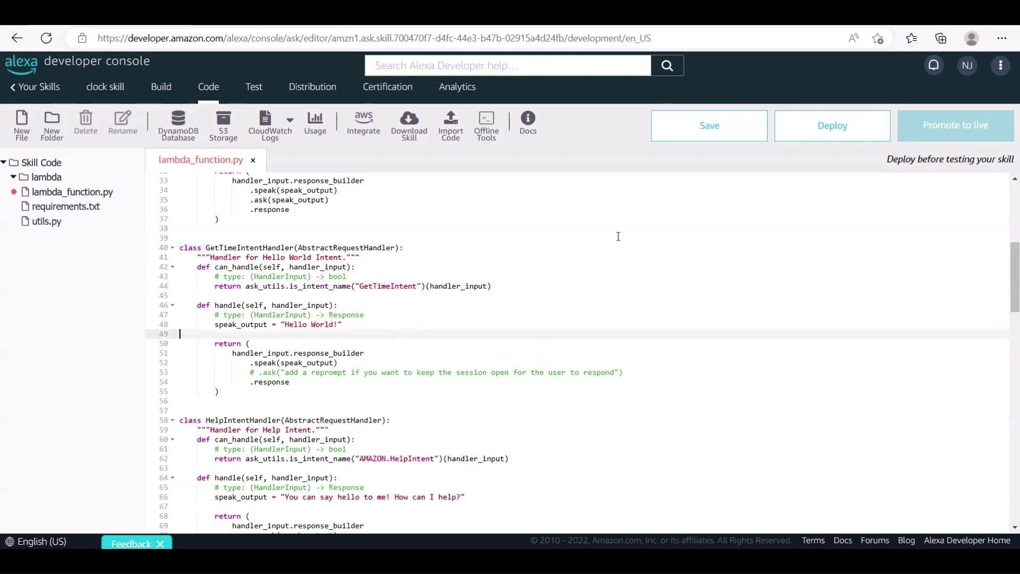
Step: Replace HelloWorldIntentHandler with GetTimeIntentHandler in the skill builder's request handler registration and save lambda_function.py
{"action": "left_click_drag", "start_coordinate": [1016, 281], "coordinate": [1017, 498]}
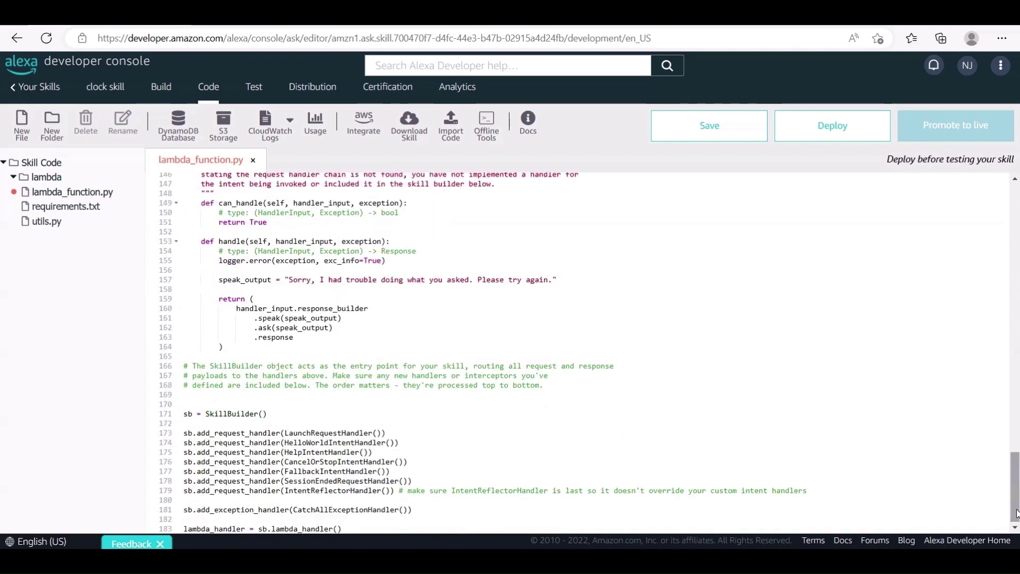
{"action": "left_click_drag", "start_coordinate": [285, 442], "coordinate": [330, 443]}
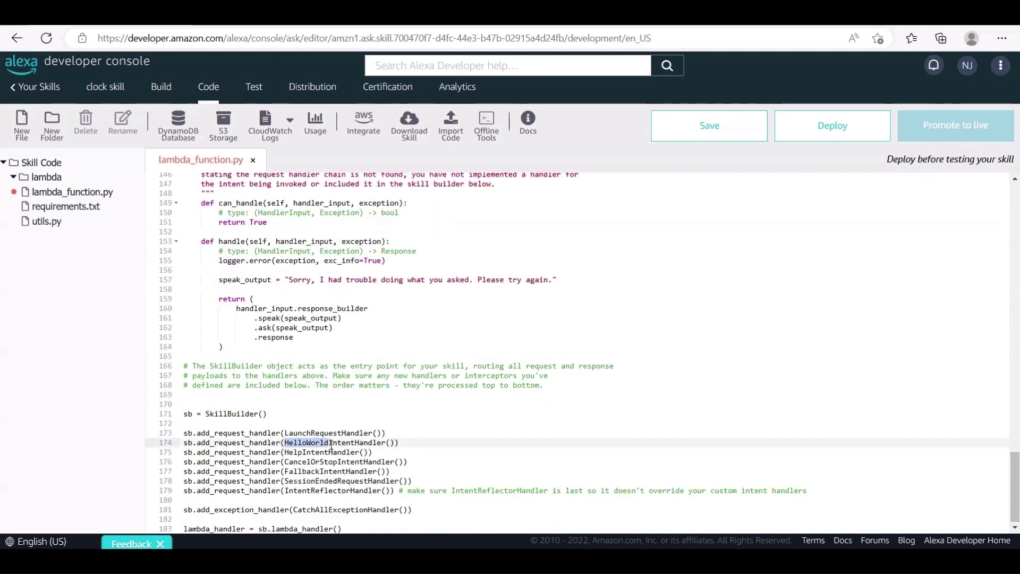
{"action": "type", "text": "Get"}
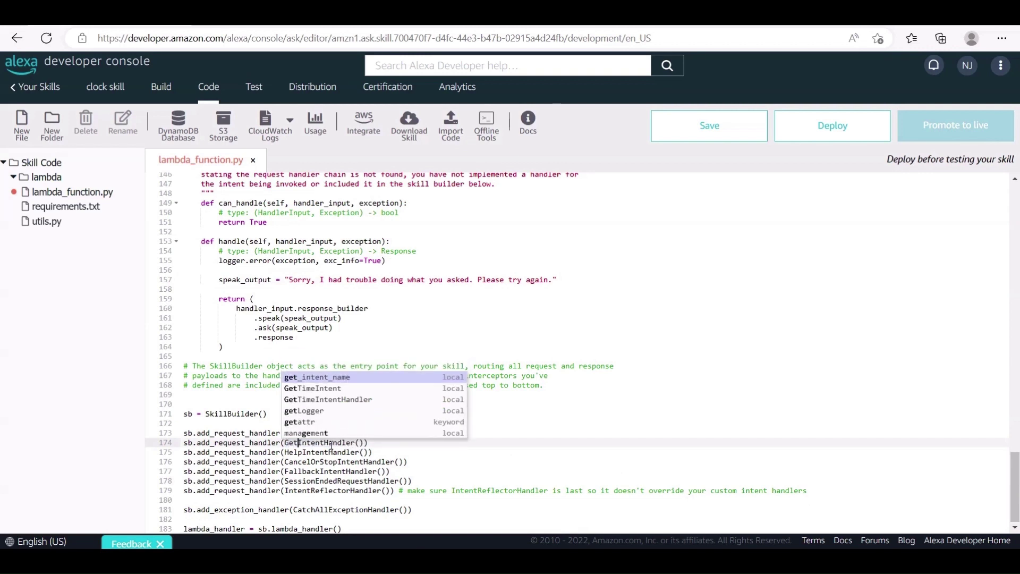
{"action": "type", "text": "T"}
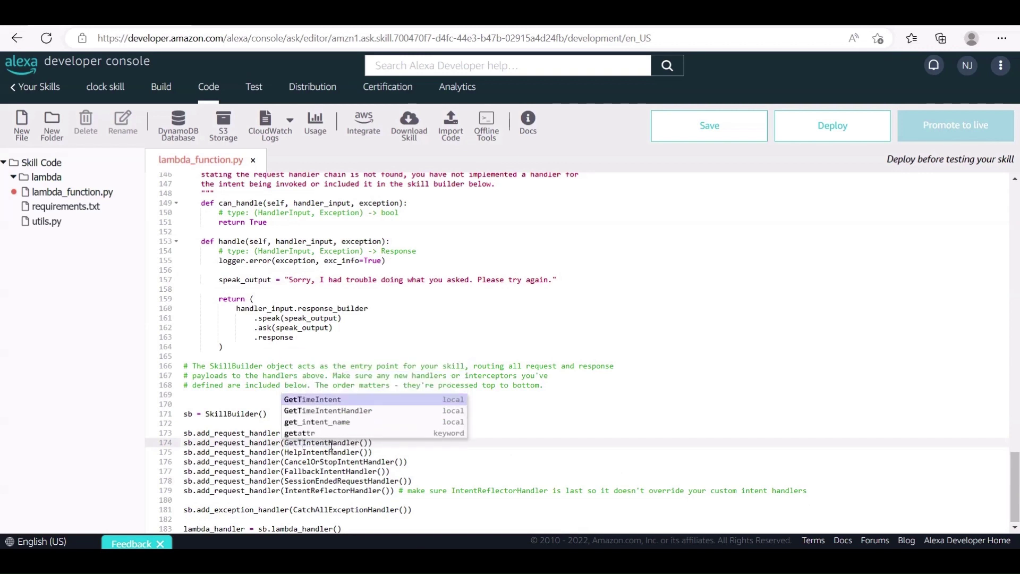
{"action": "type", "text": "ime"}
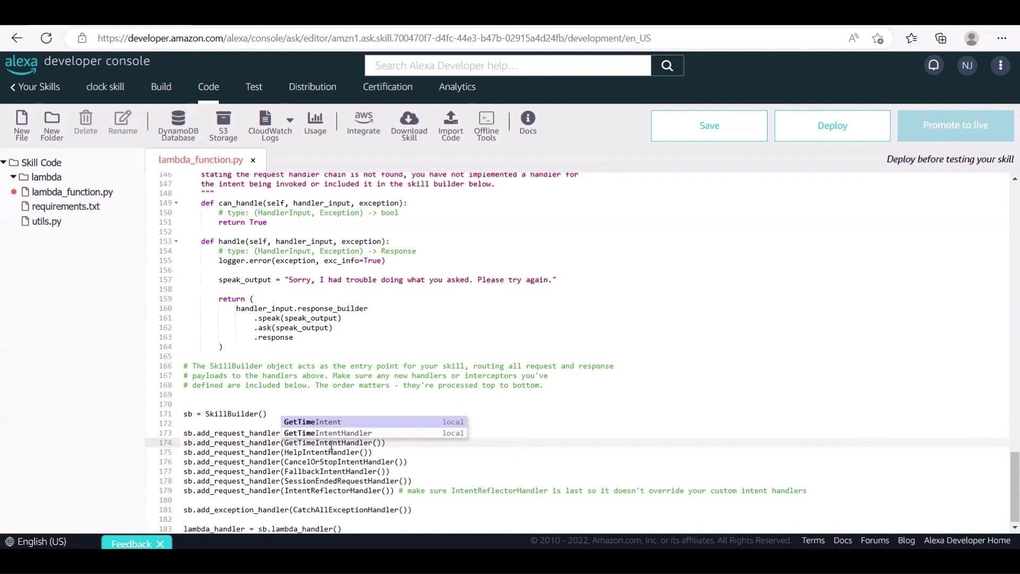
{"action": "left_click", "coordinate": [518, 444]}
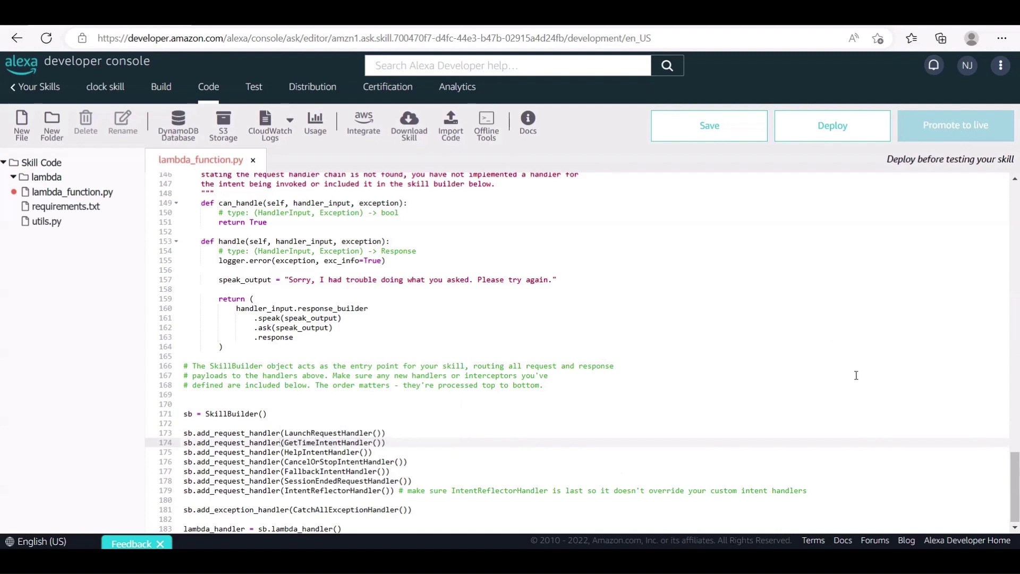
{"action": "left_click_drag", "start_coordinate": [1015, 476], "coordinate": [1016, 213]}
{"action": "left_click", "coordinate": [689, 137]}
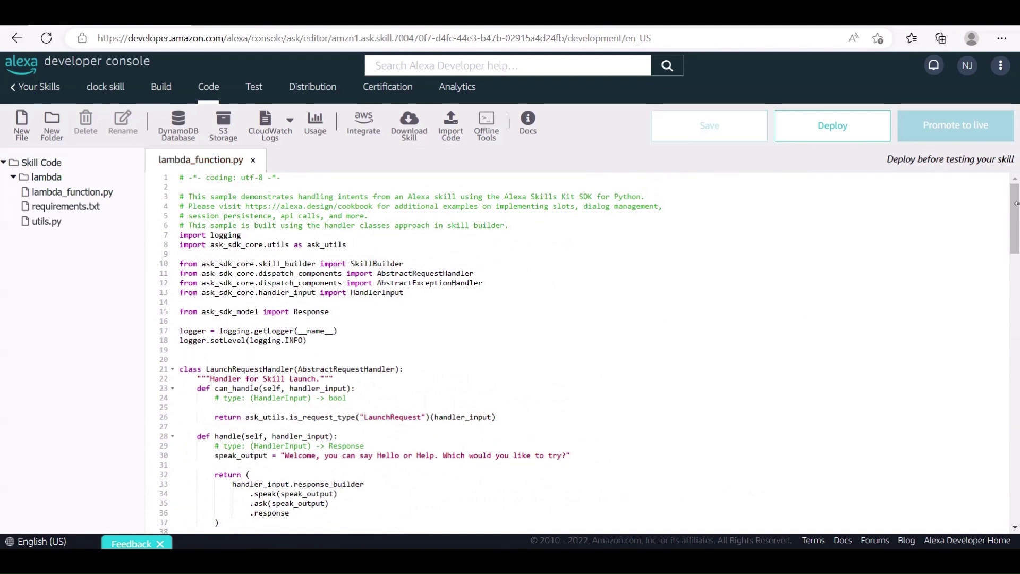
Step: Deploy the skill code with the time-telling GetTimeIntent handler
{"action": "left_click_drag", "start_coordinate": [1015, 210], "coordinate": [1015, 272]}
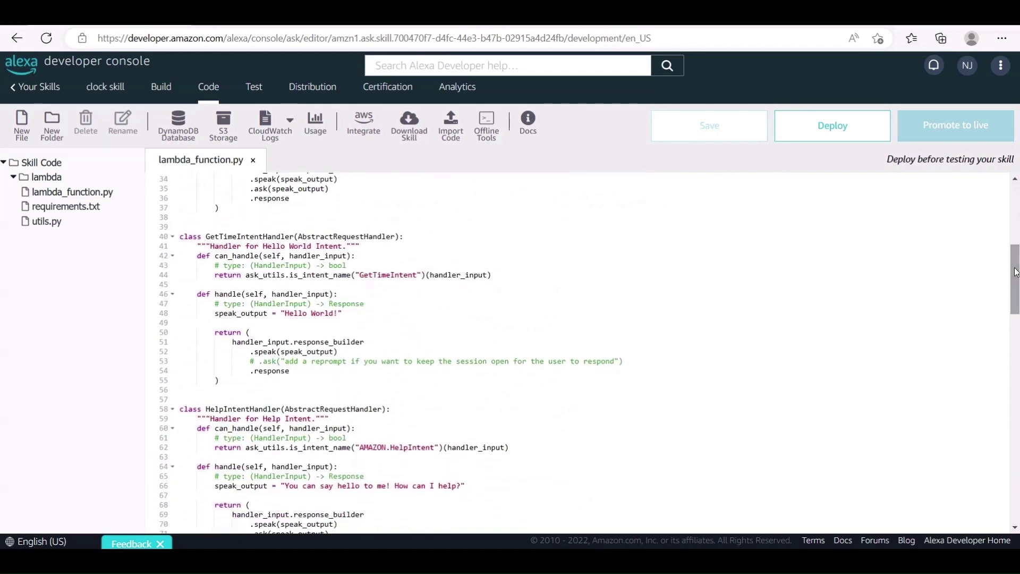
{"action": "left_click", "coordinate": [300, 275]}
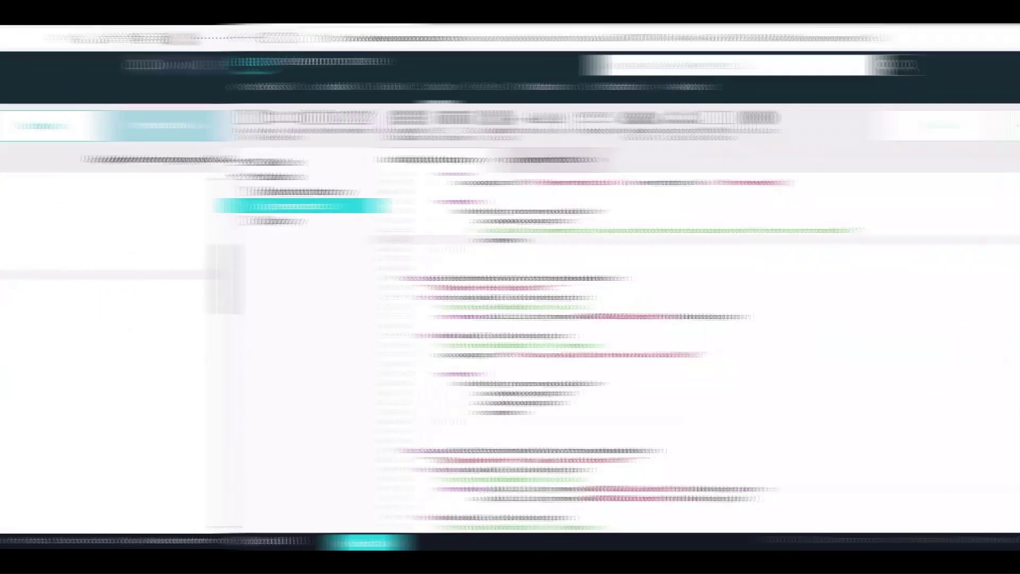
{"action": "left_click", "coordinate": [814, 124]}
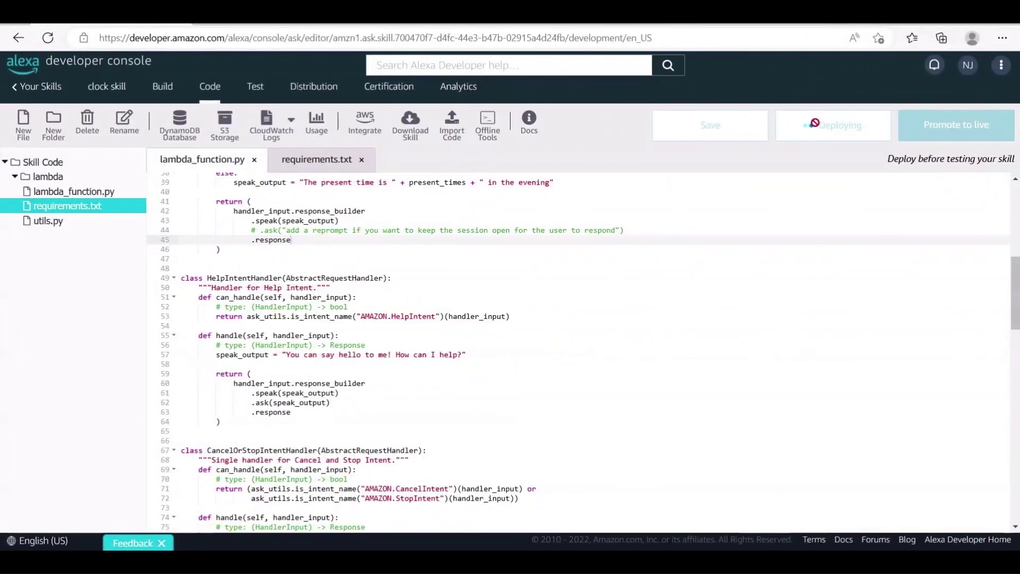